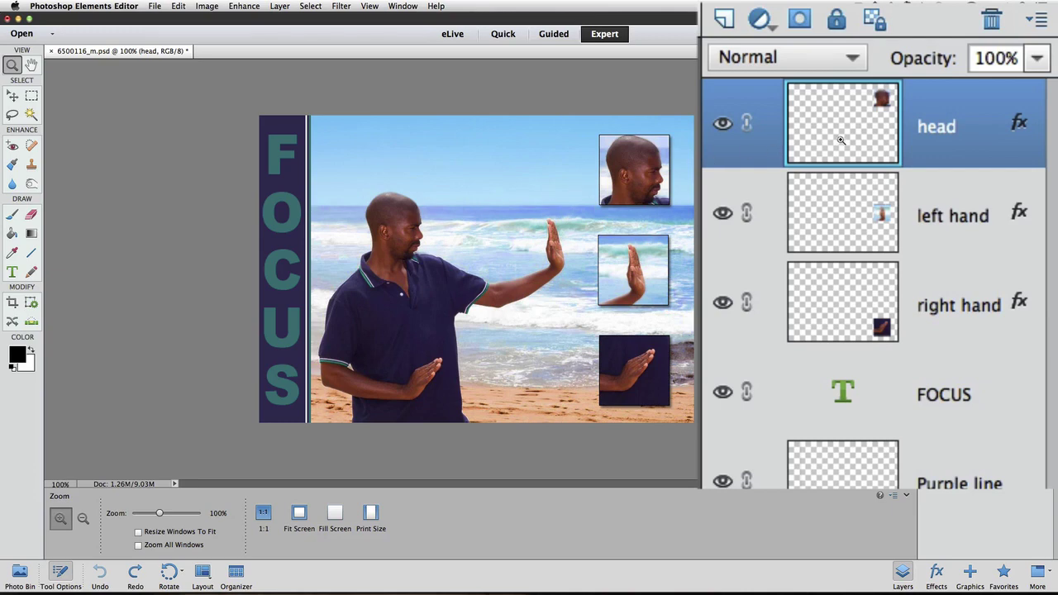
- Move the left hand inset on its own layer up into the sky, directly beside the head inset
click(927, 216)
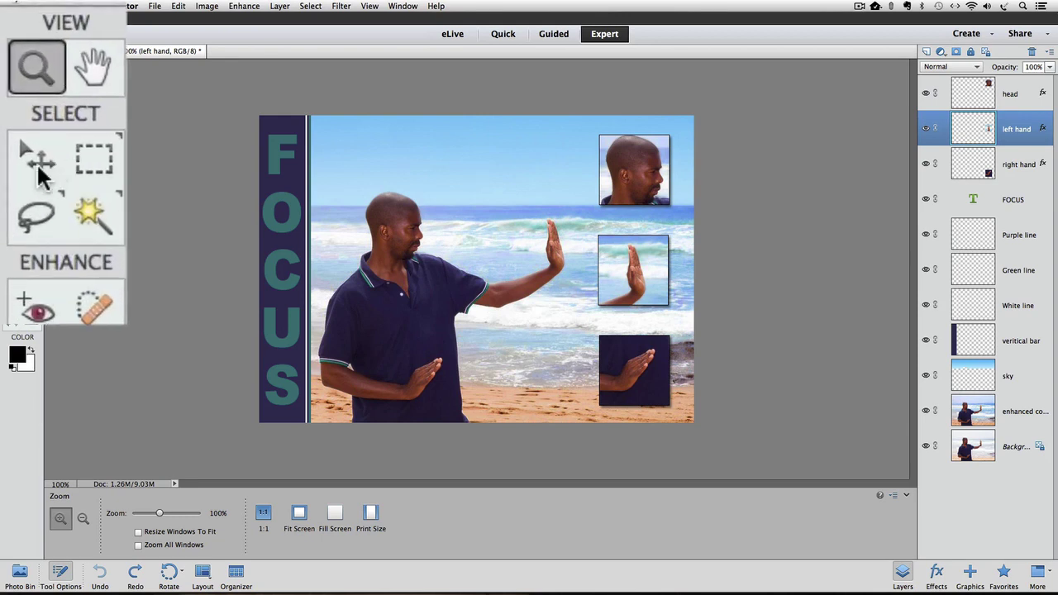
click(39, 173)
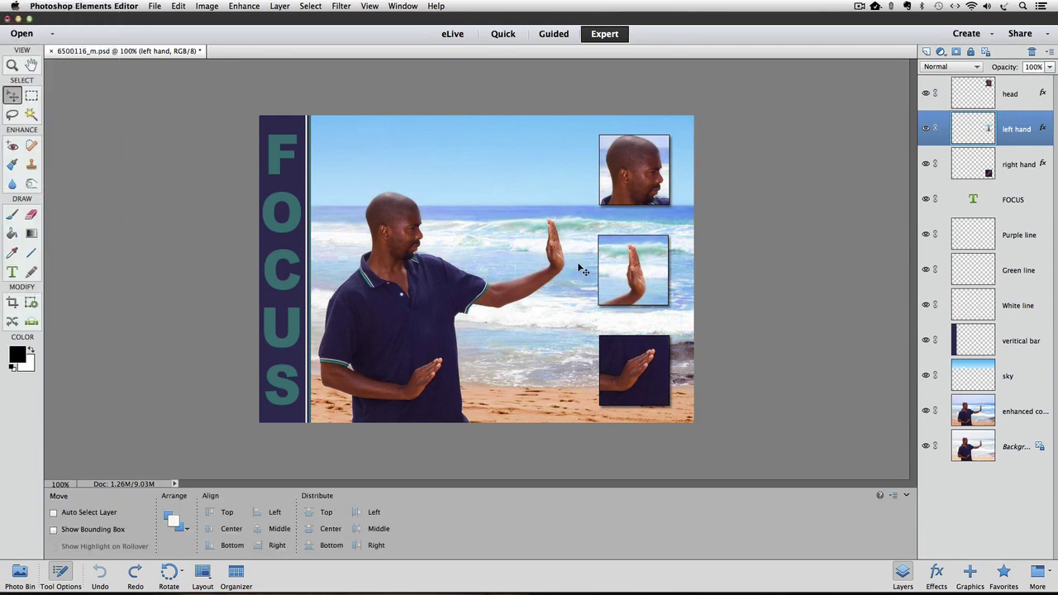
drag(581, 273, 498, 170)
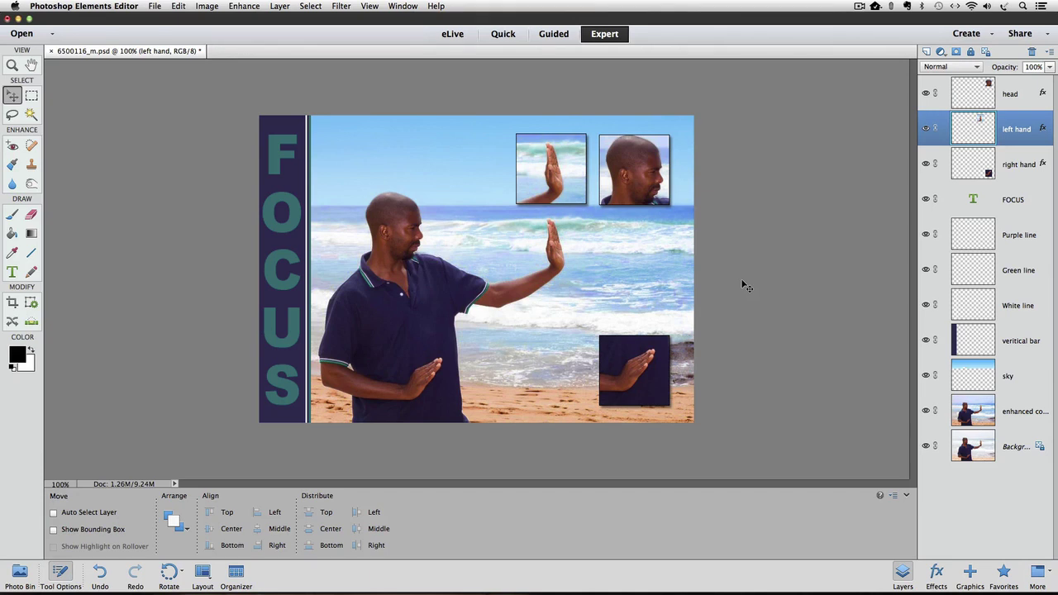
- Convert the left hand layer to black and white with the Scenic Landscape style
click(214, 7)
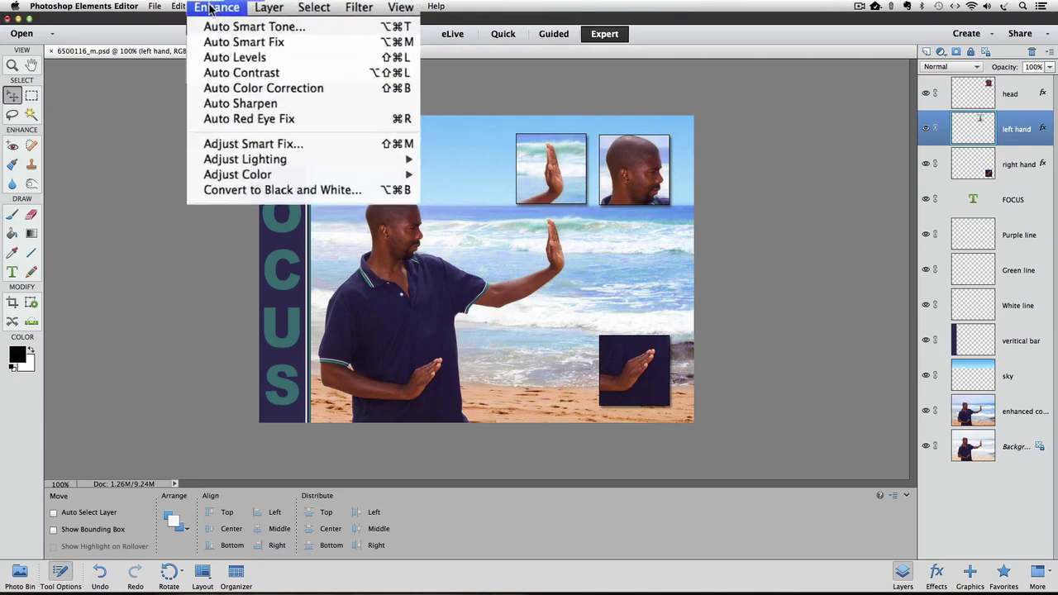
click(263, 190)
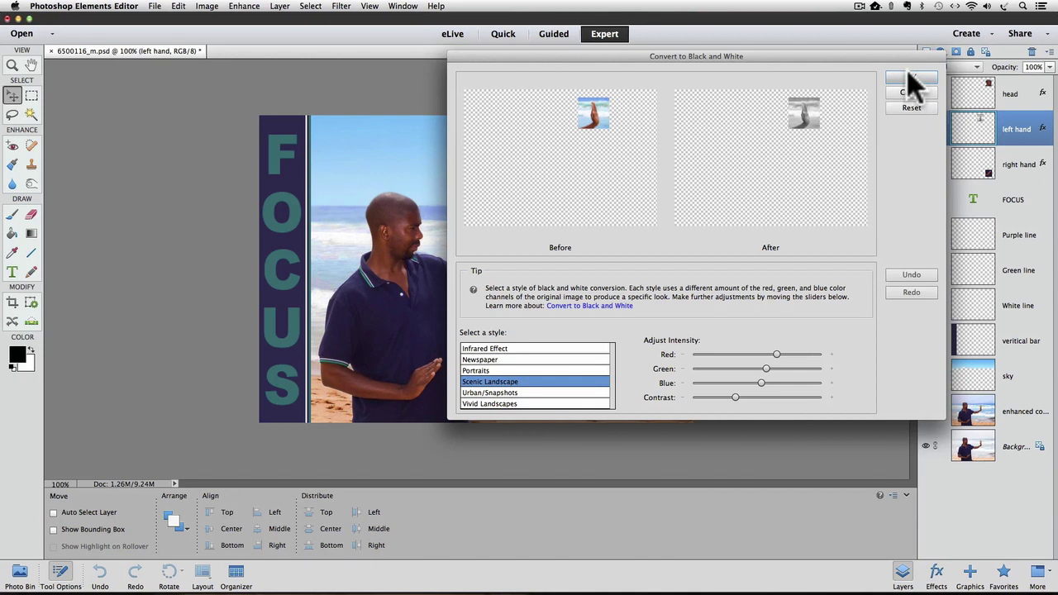
click(912, 78)
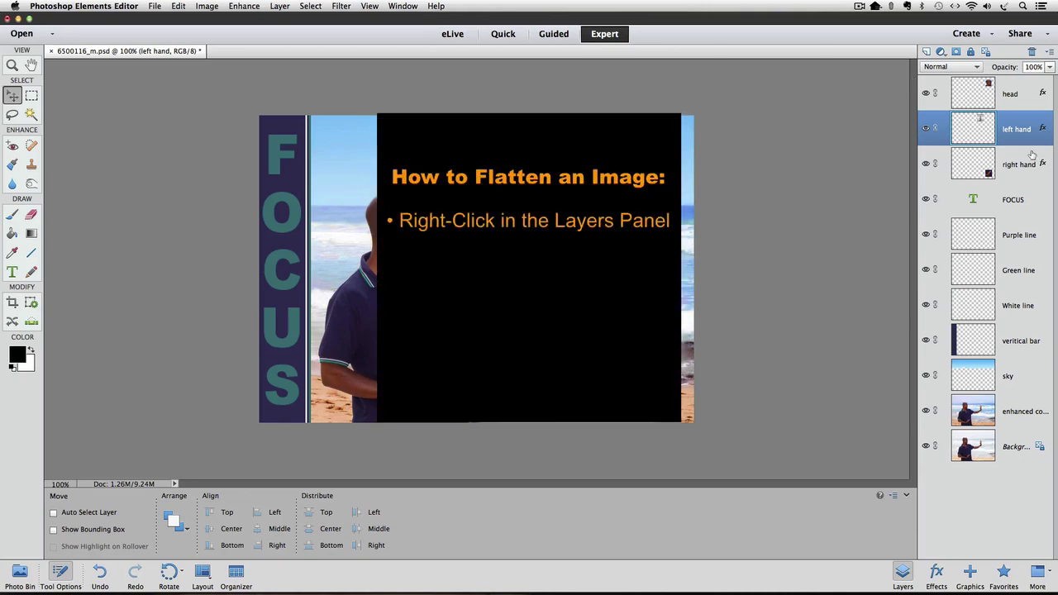
- Flatten the image so all layers combine into a single background layer
right_click(1031, 157)
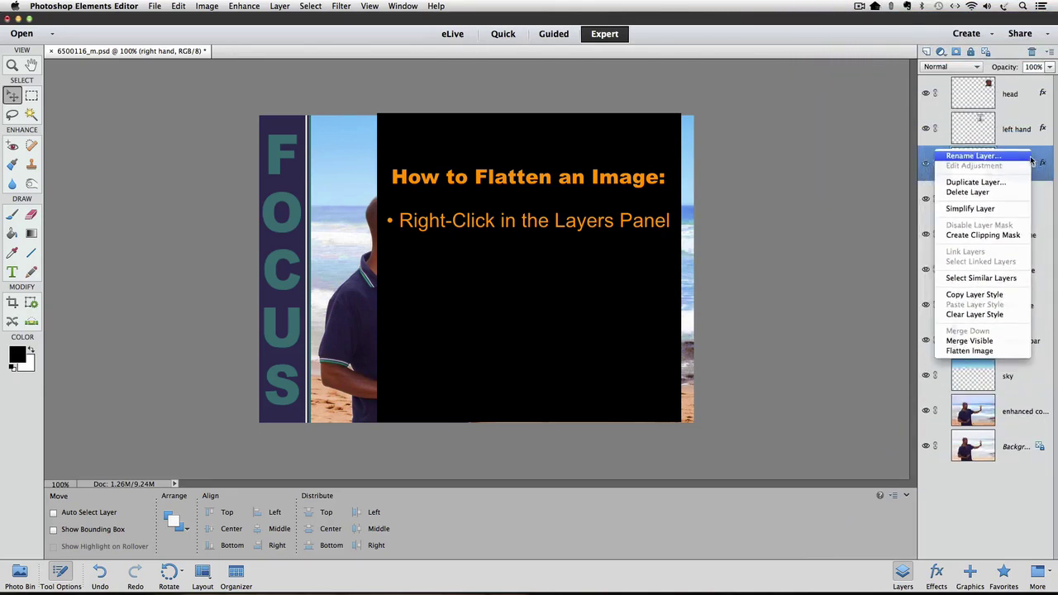
click(886, 180)
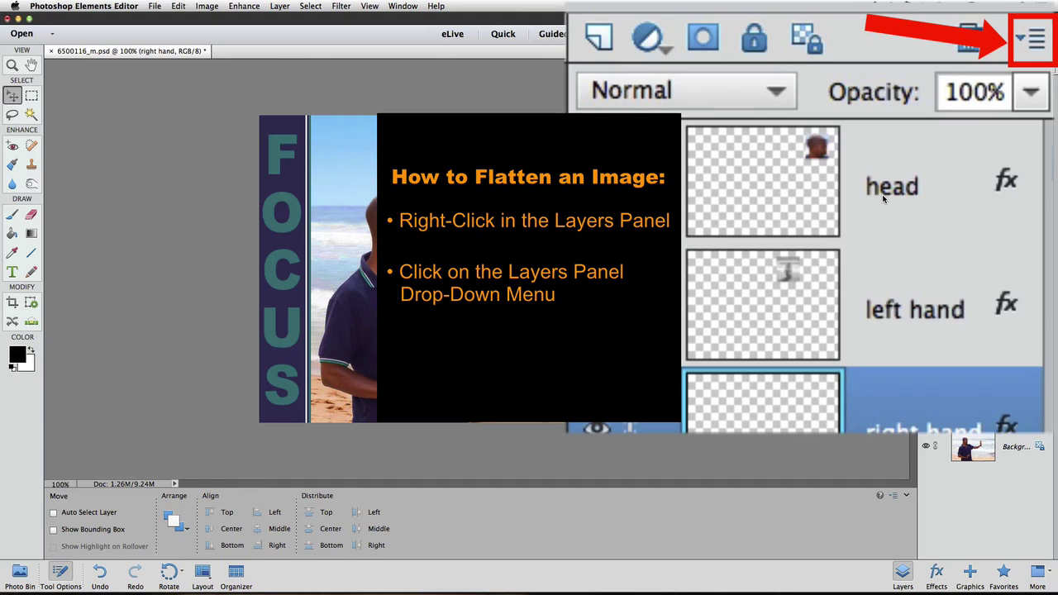
click(1051, 52)
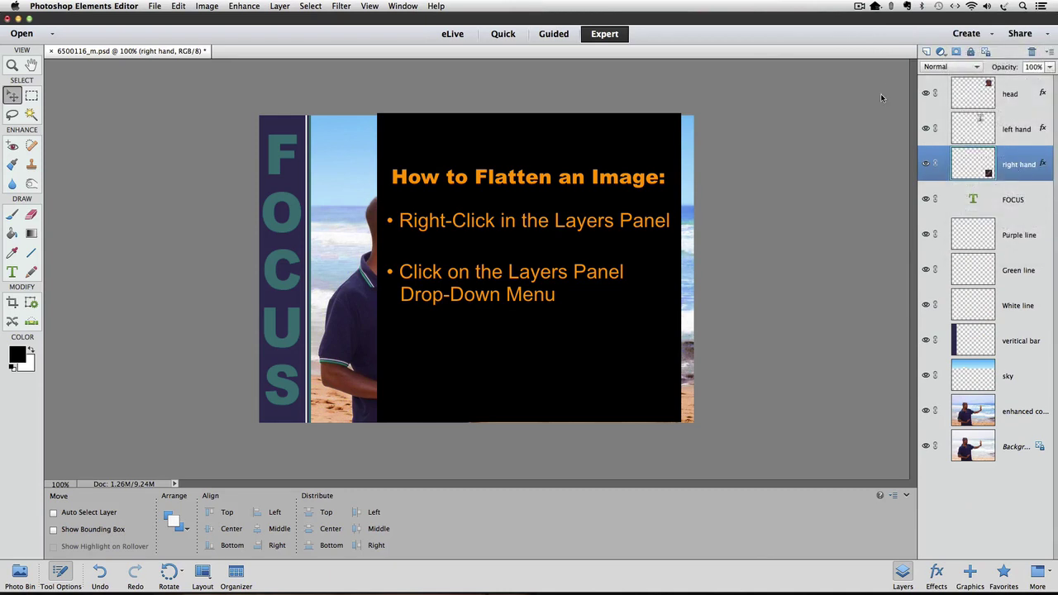
click(279, 7)
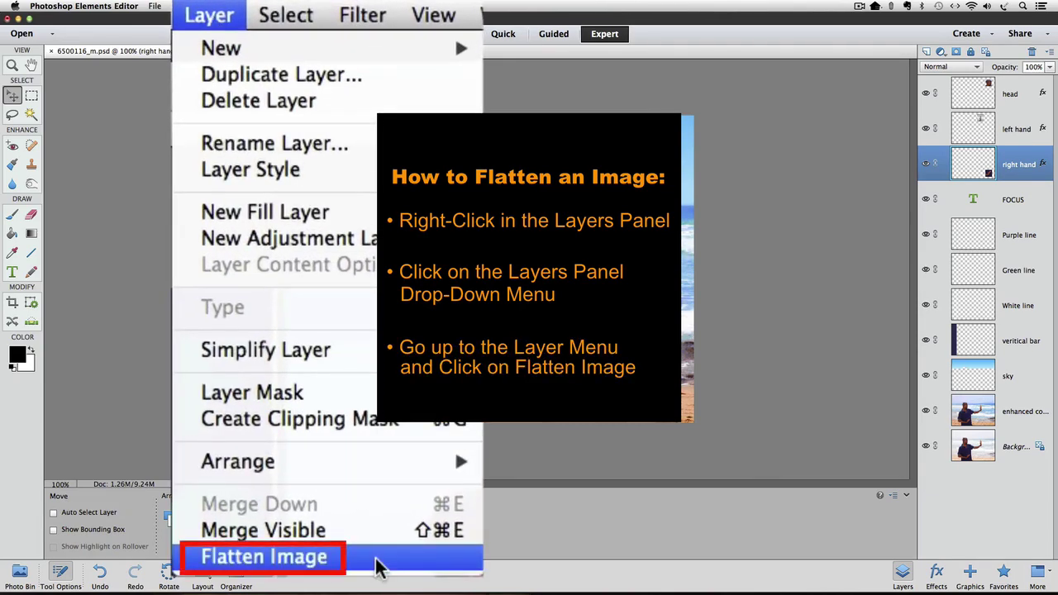
click(346, 225)
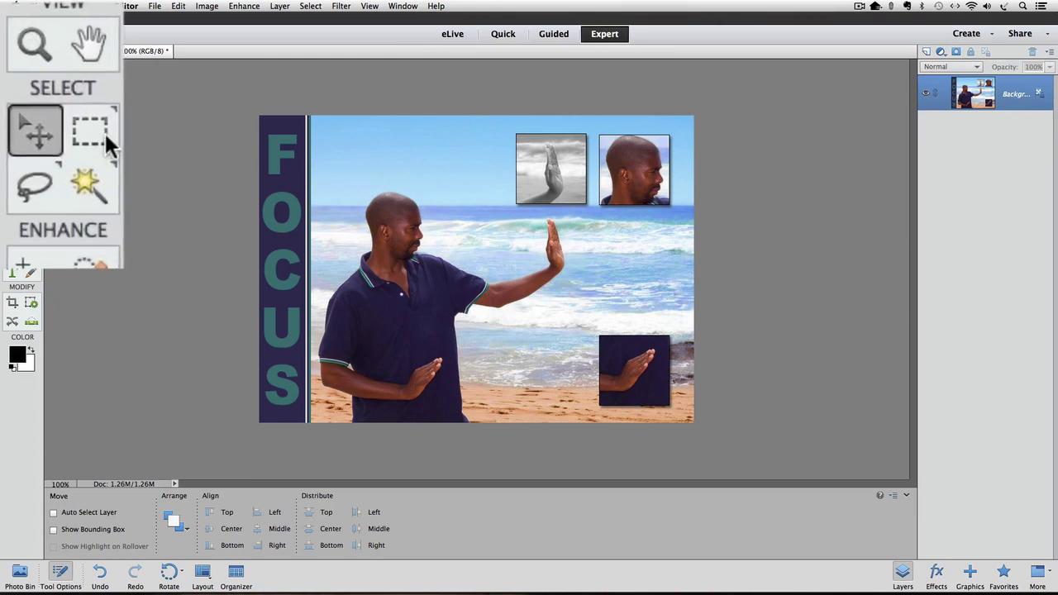
- Select the right hand inset with the Rectangular Marquee and convert it to black and white using the Scenic Landscape style
click(105, 134)
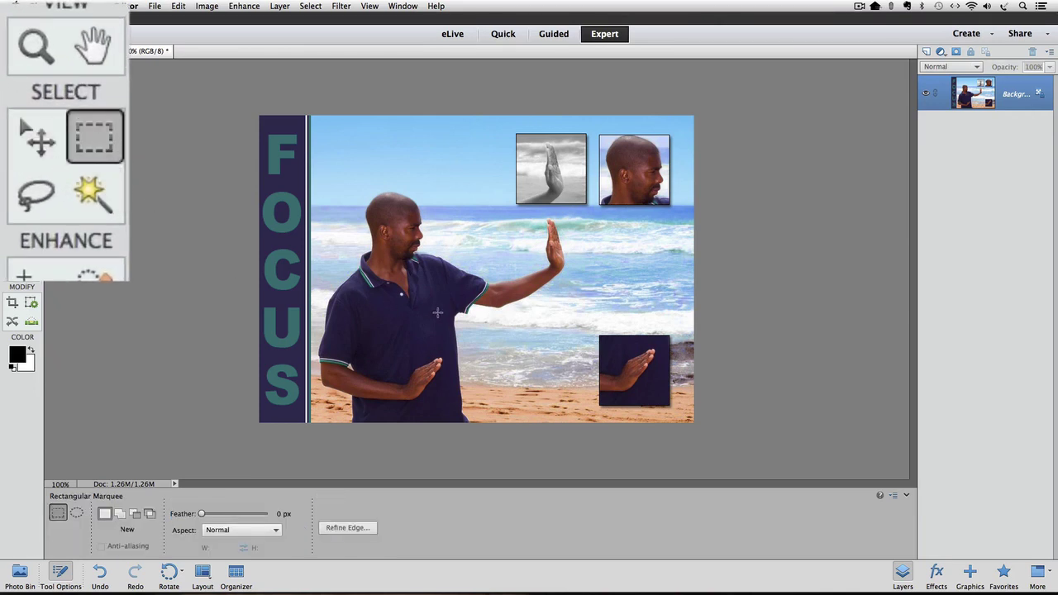
drag(599, 335, 732, 467)
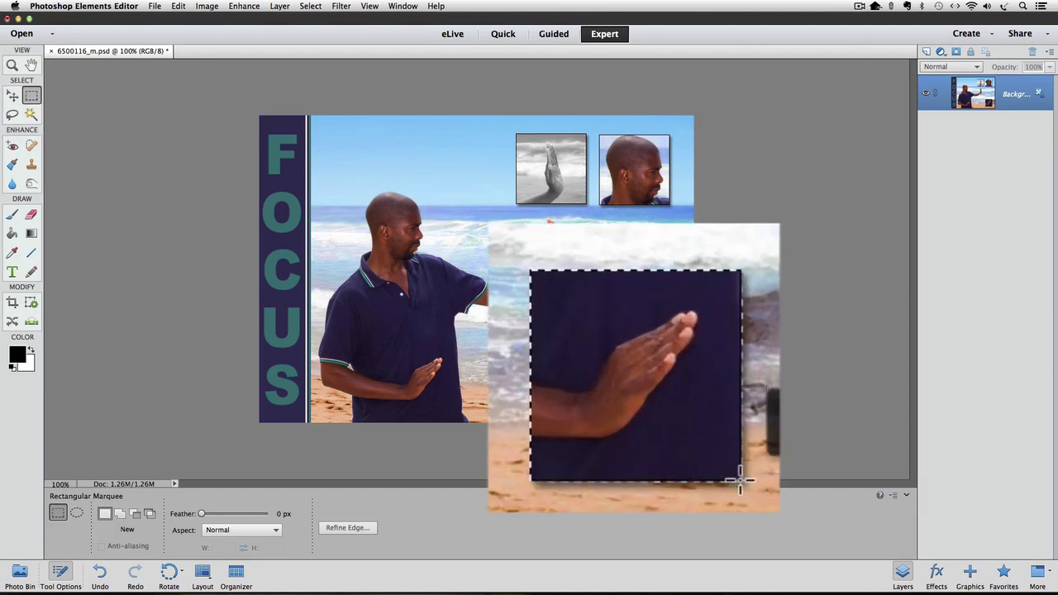
click(248, 6)
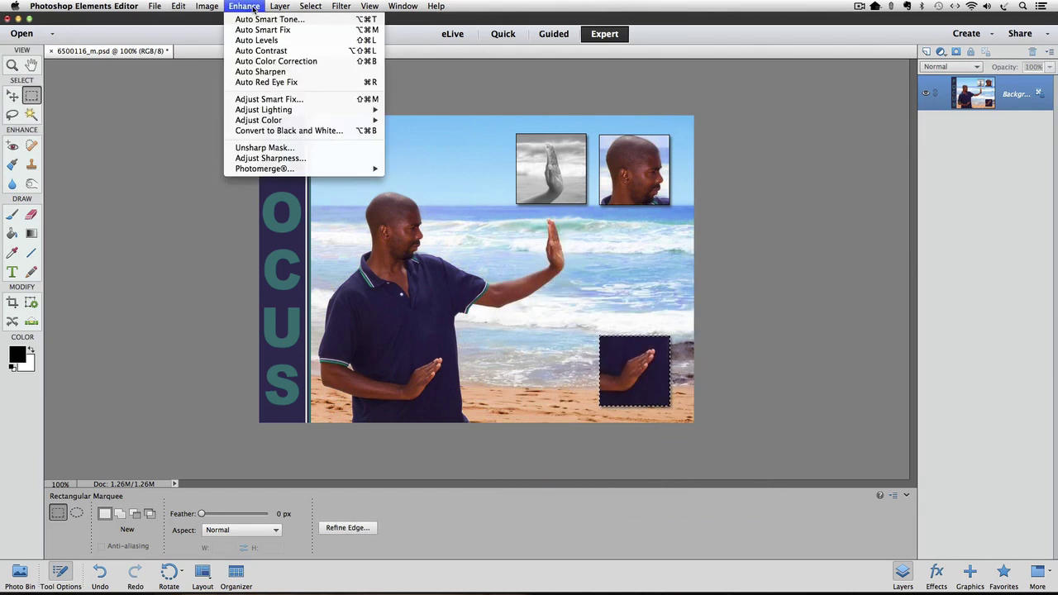
click(287, 132)
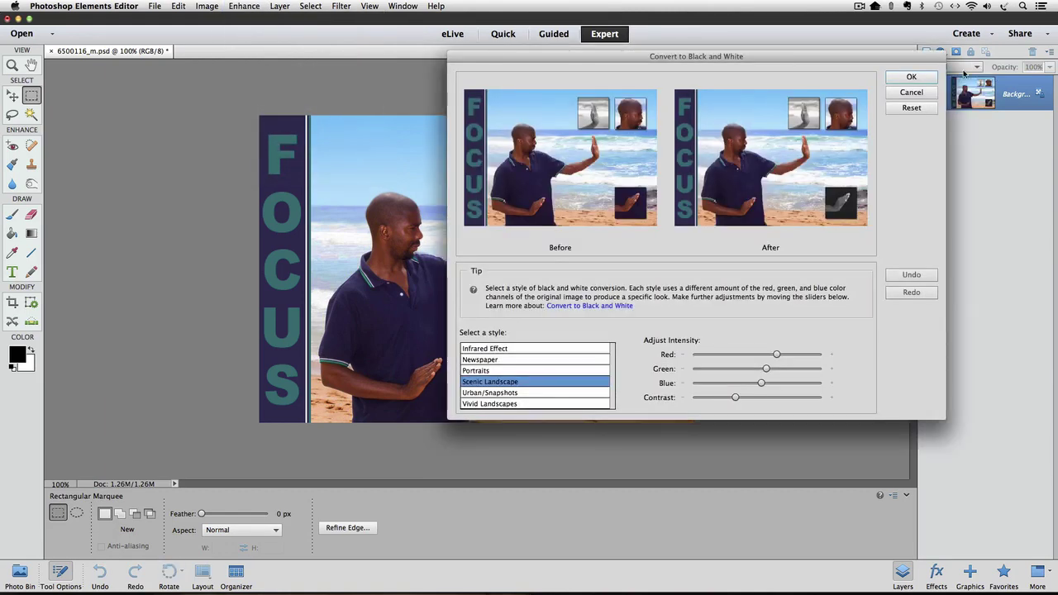
click(910, 76)
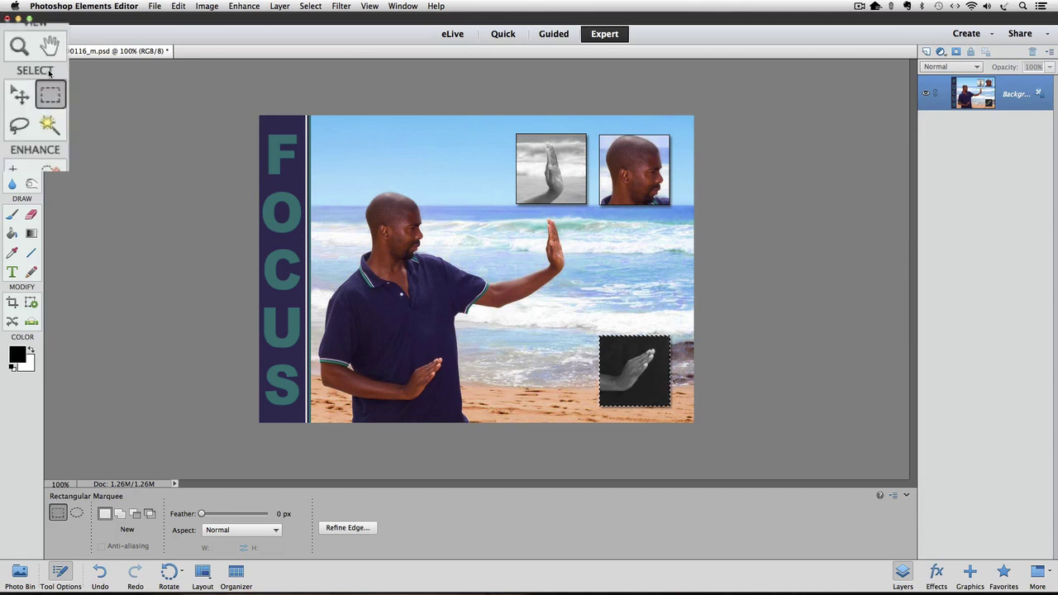
- Move the selected right hand inset up into the sky, next to the black-and-white left hand inset
click(29, 122)
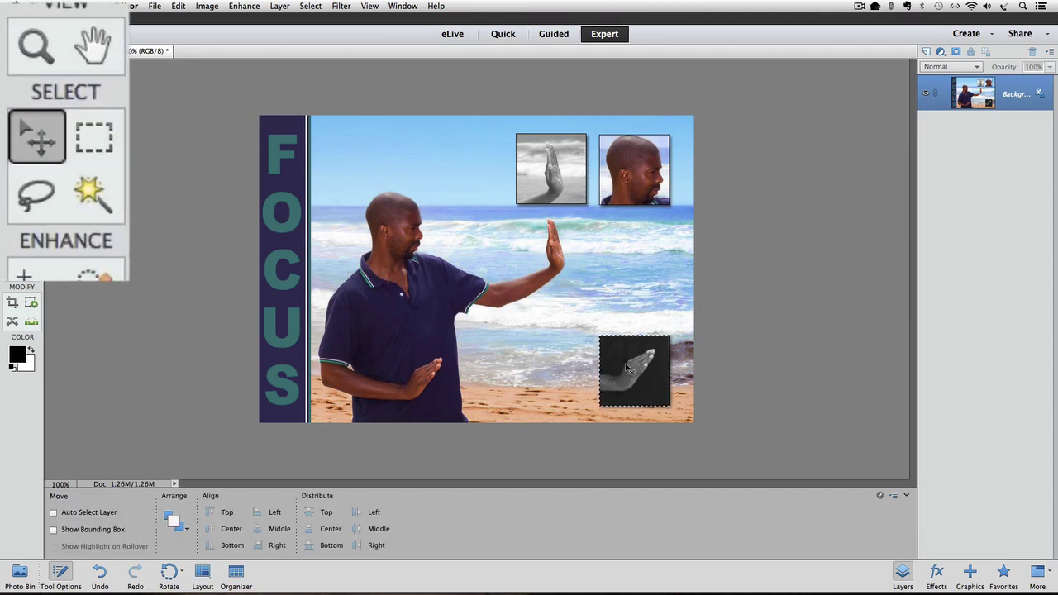
mouse_move(626, 368)
mouse_down()
mouse_move(492, 213)
mouse_move(465, 166)
mouse_up()
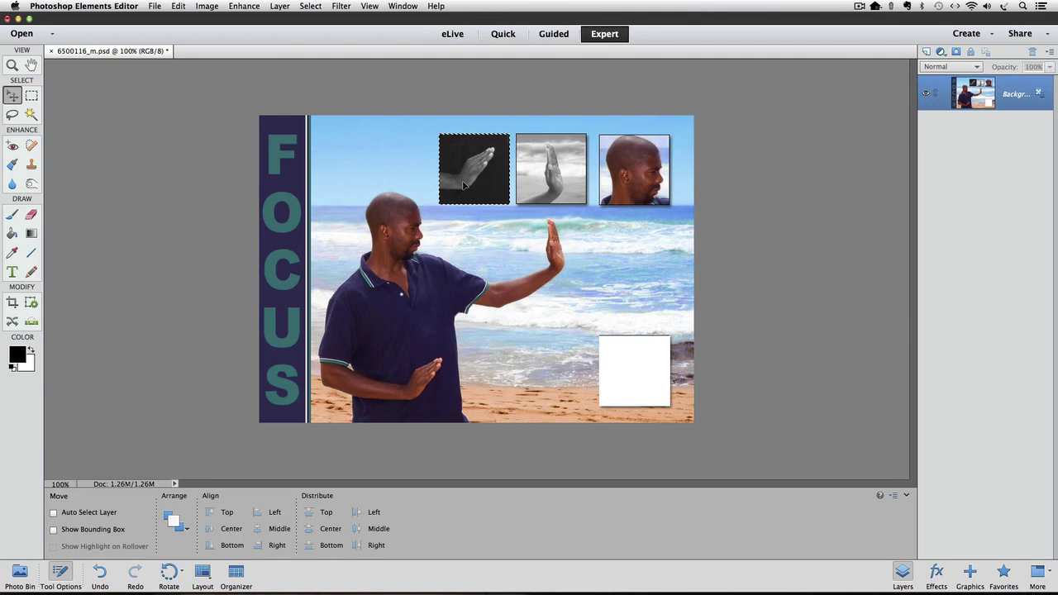
- Undo all edits back to the original layered image, including the flattening and the left hand inset's changes
key(super+z)
key(super+z)
key(super+z)
key(super+z)
key(super+z)
key(super+z)
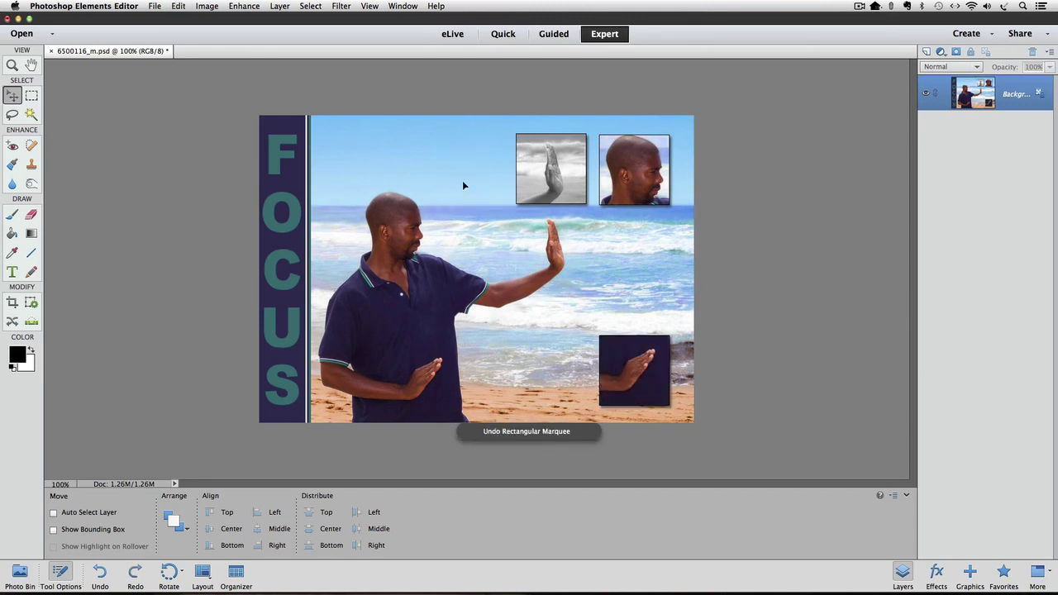
key(super+z)
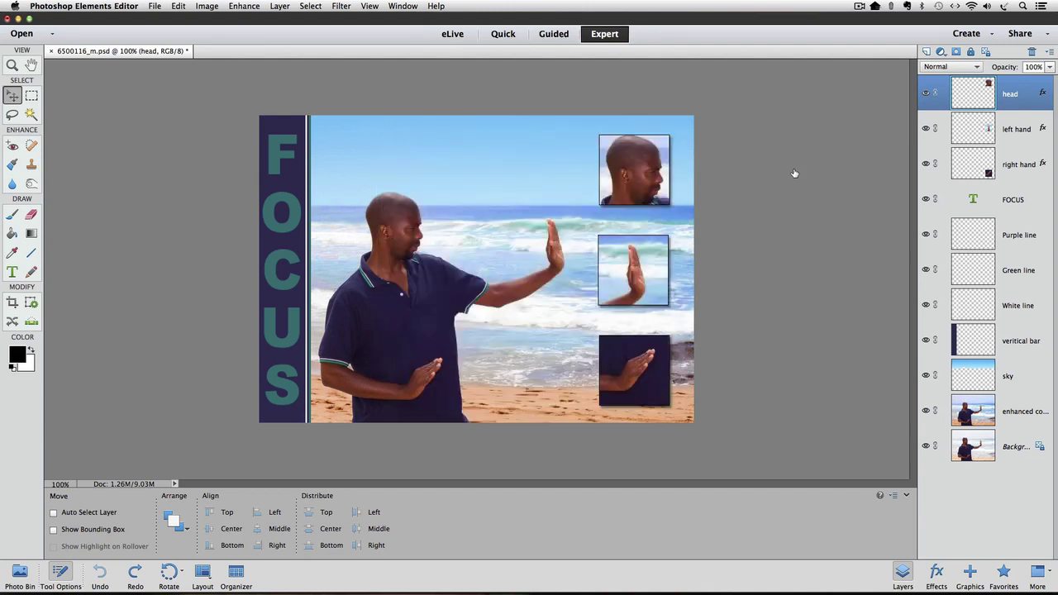
- Merge the head layer down into the left hand layer
click(279, 7)
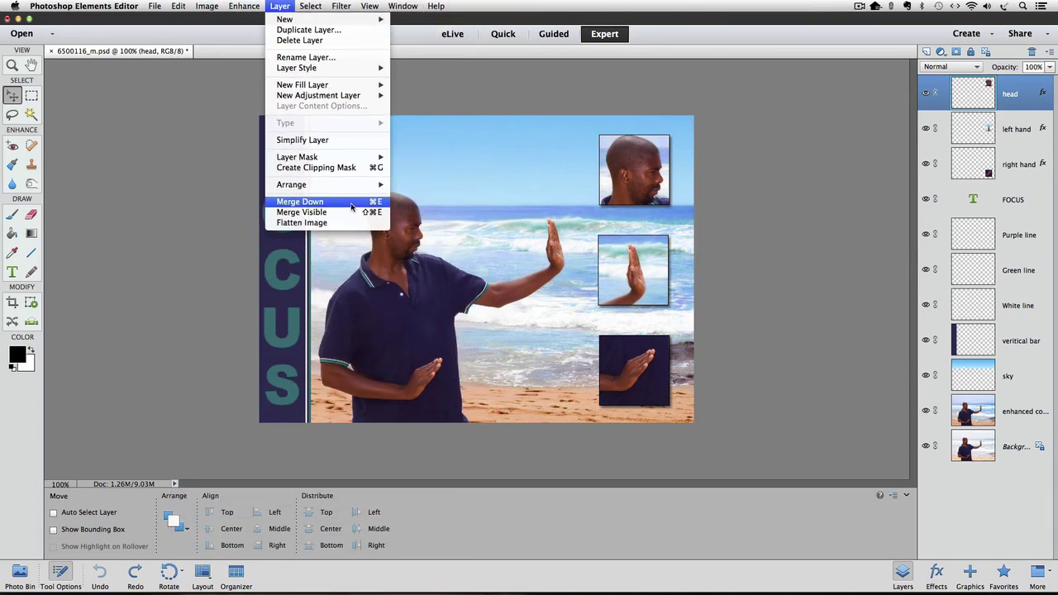
click(351, 204)
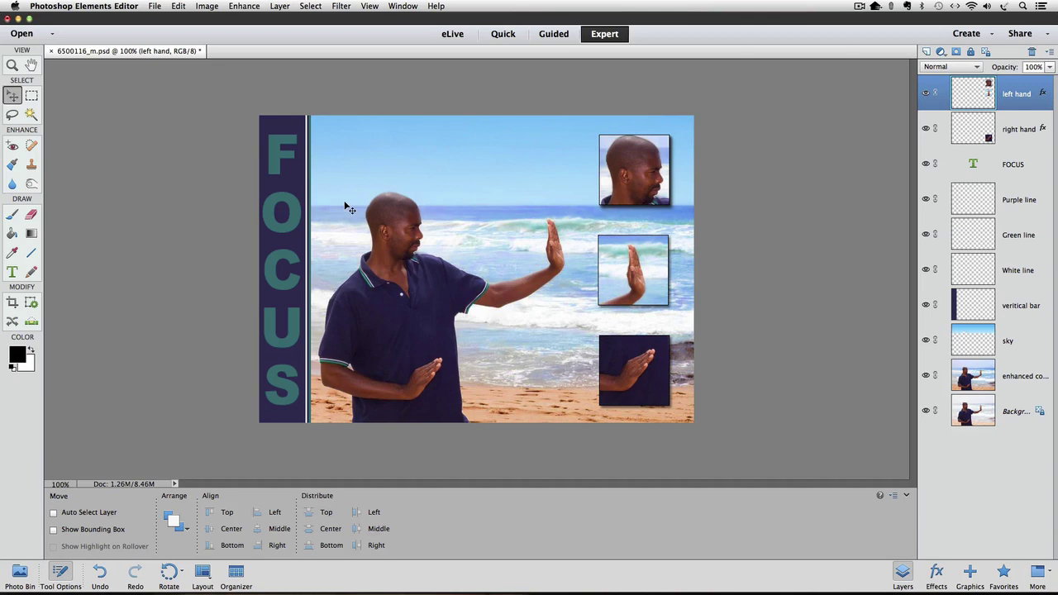
- Convert the merged head and left hand layer to black and white, and move both insets toward the image centre
click(244, 8)
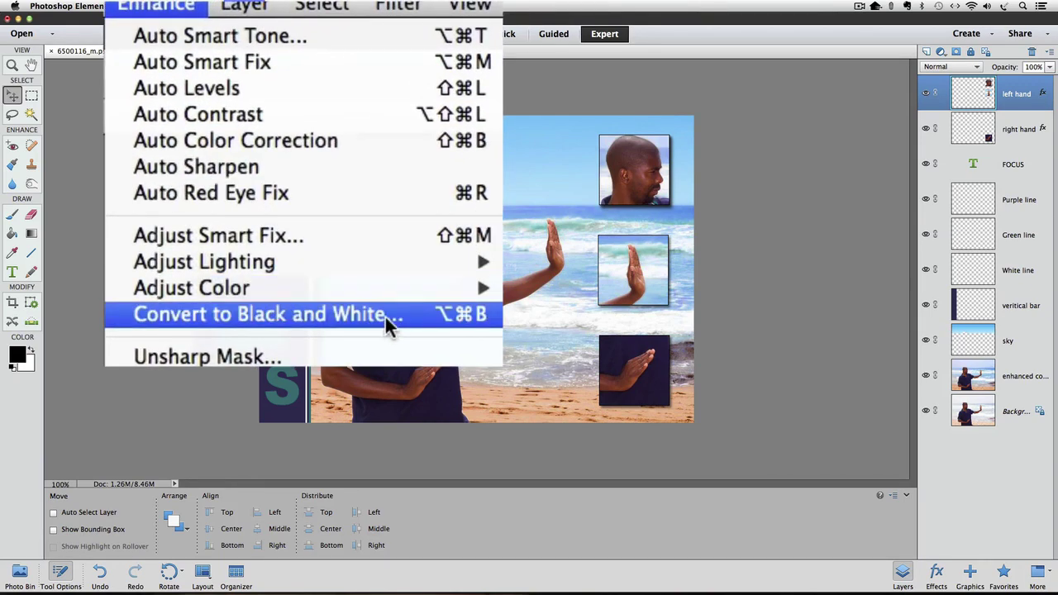
click(327, 118)
click(930, 79)
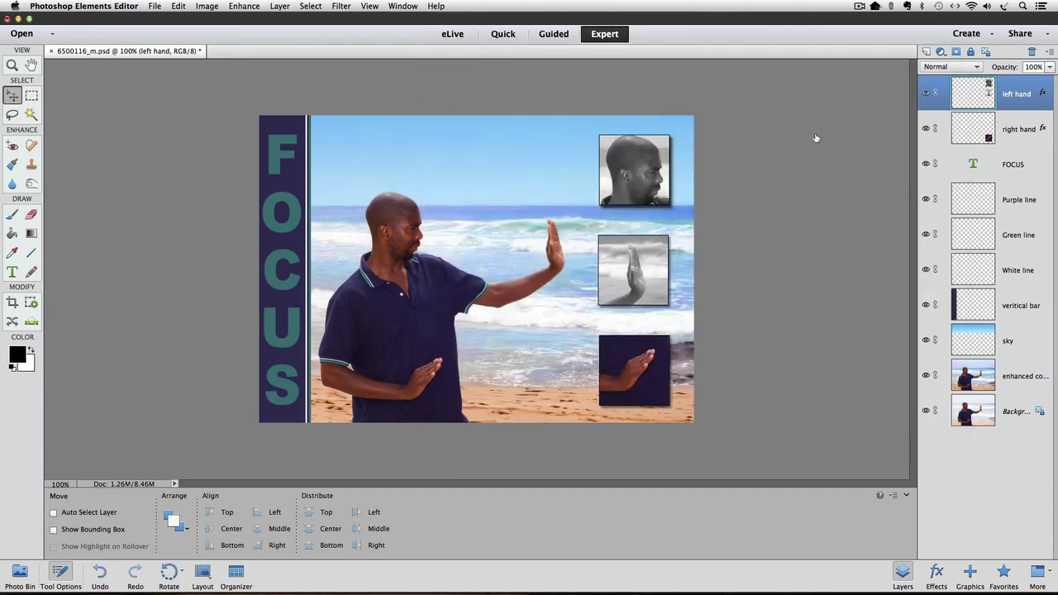
drag(644, 269, 507, 327)
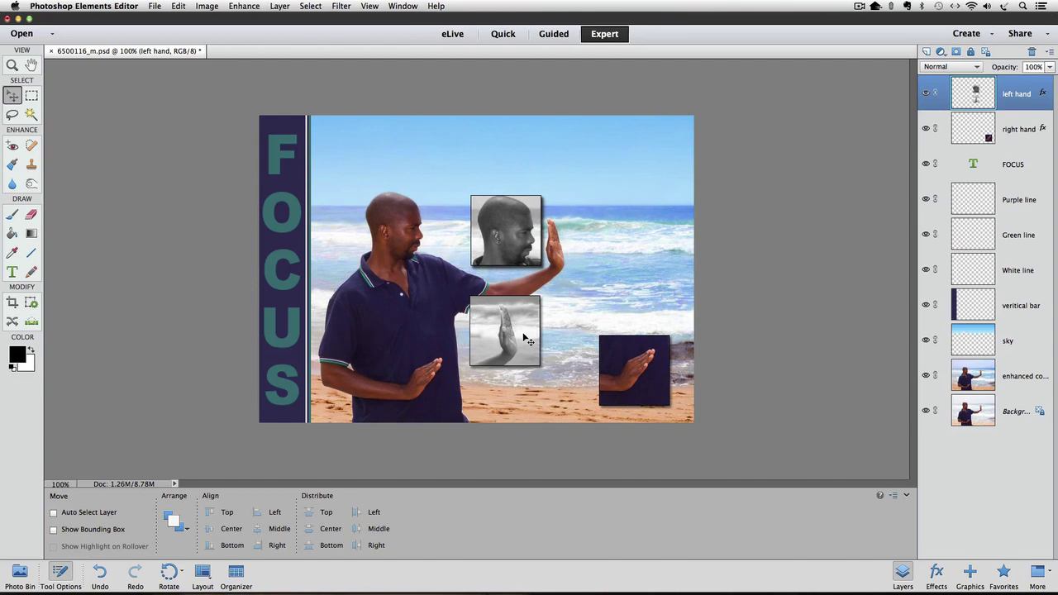
- Undo the inset move, the black-and-white conversion and the merge of the head and left hand layers
key(super+z)
key(super+z)
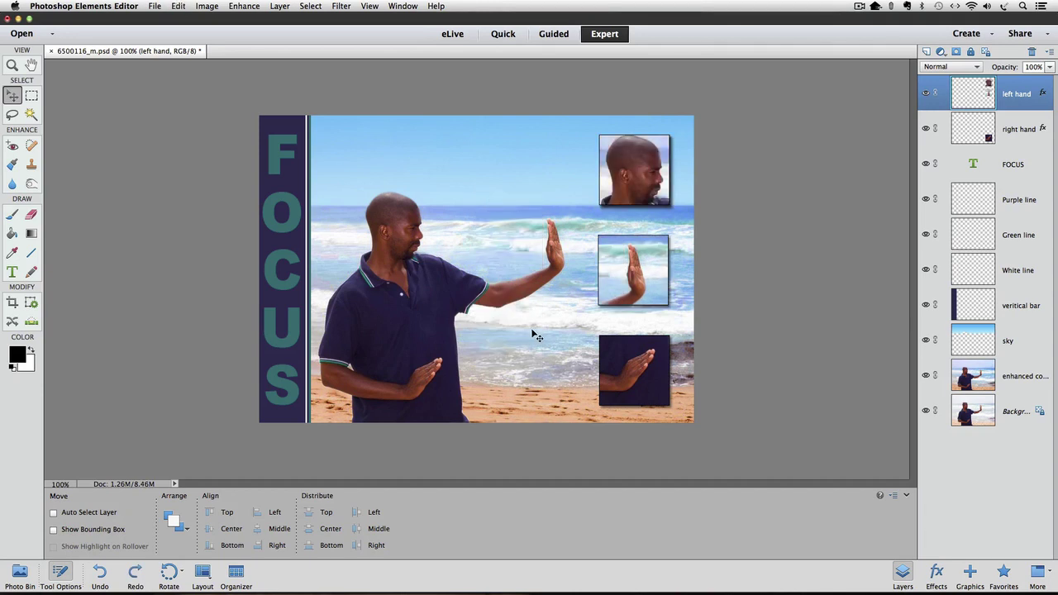
key(super+z)
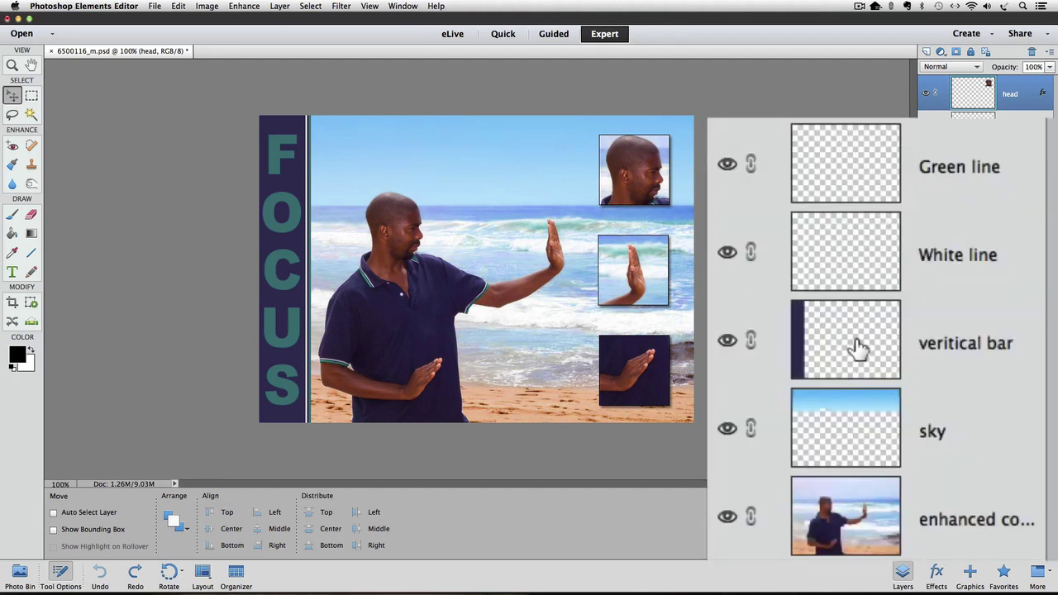
- Merge the veritical bar layer down into the sky layer
click(978, 342)
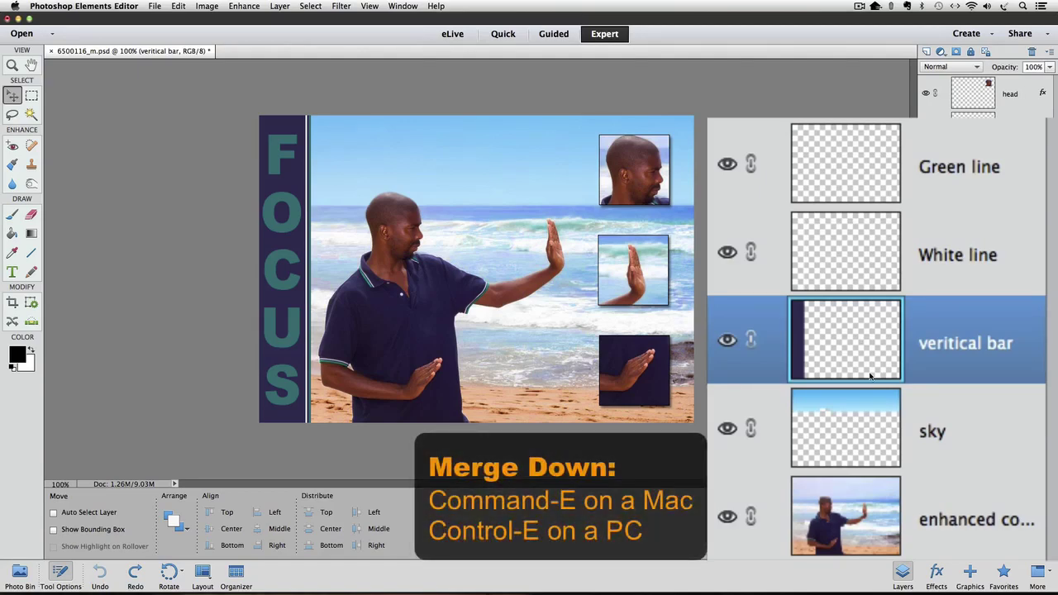
key(super+e)
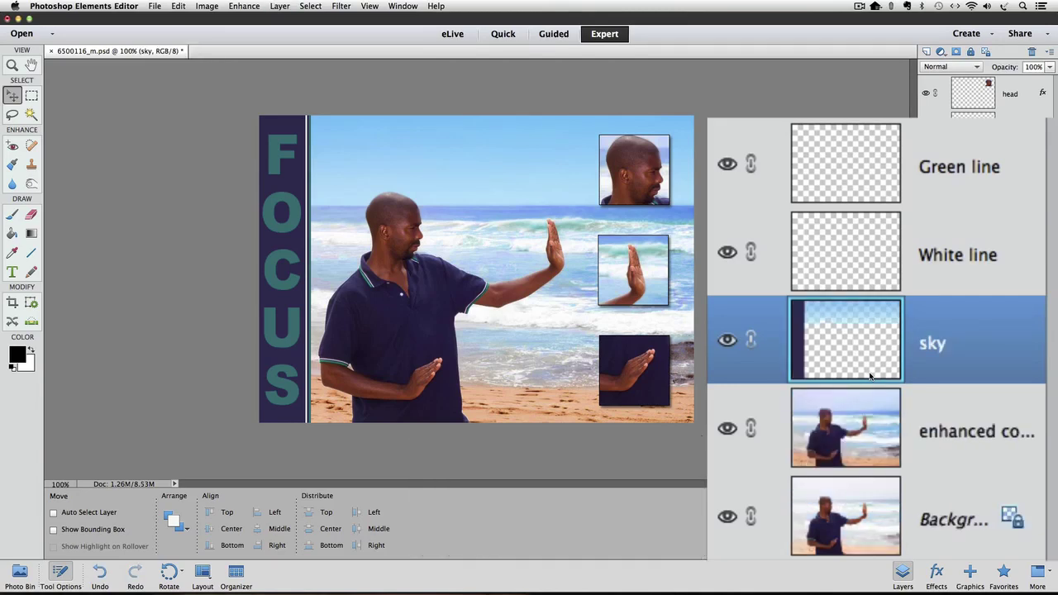
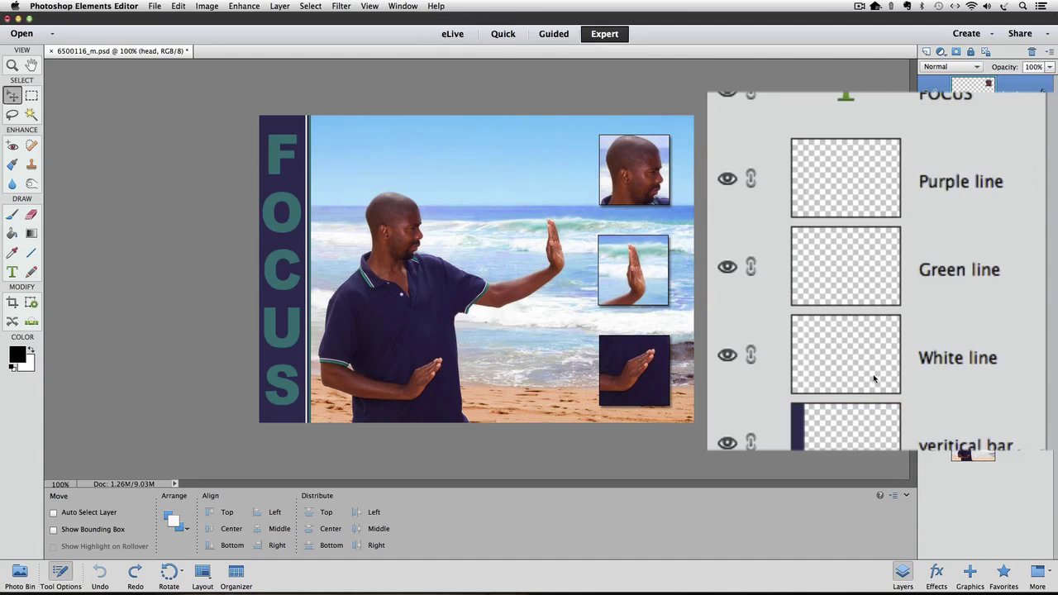
- Merge the Purple line, Green line and White line layers into one layer, and undo the merge
click(915, 184)
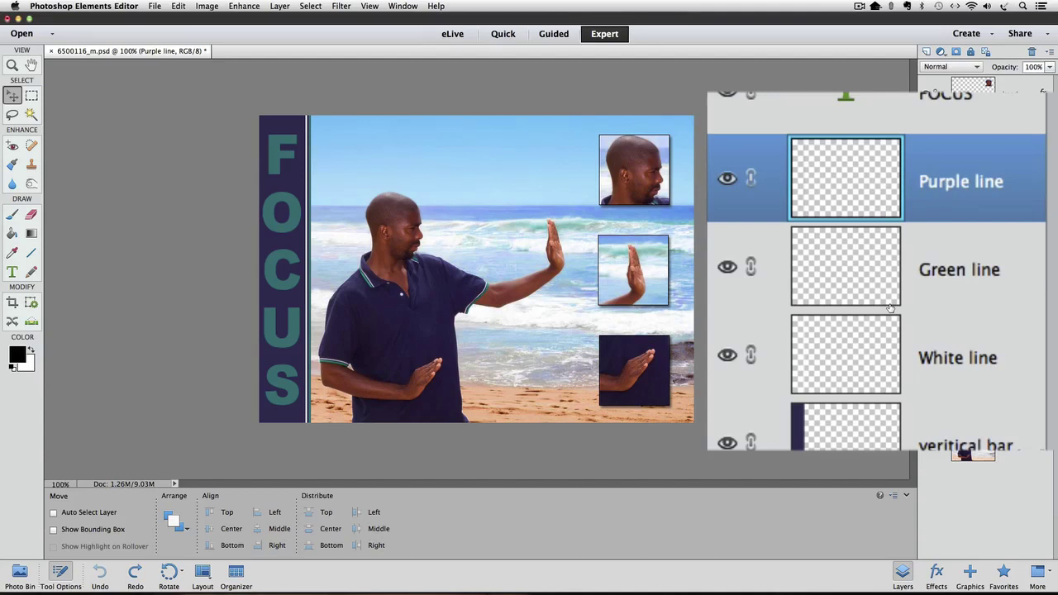
shift+click(995, 358)
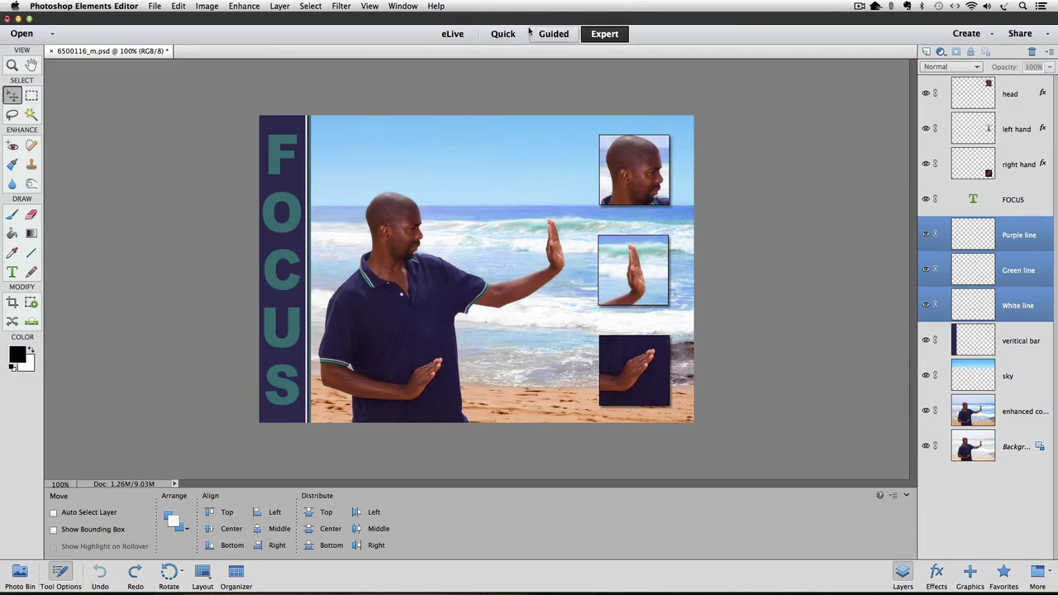
click(258, 6)
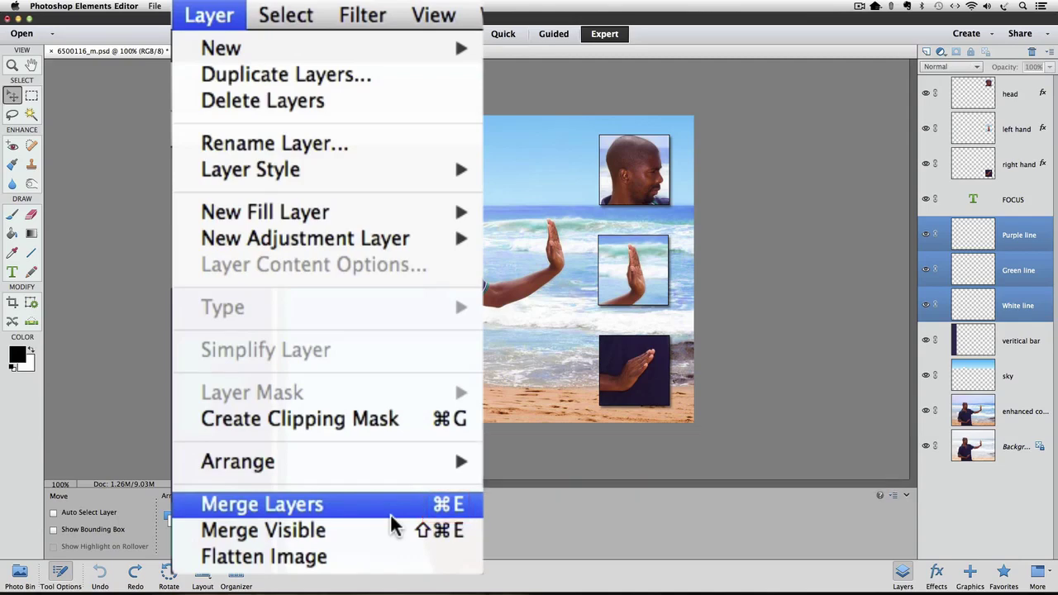
click(391, 514)
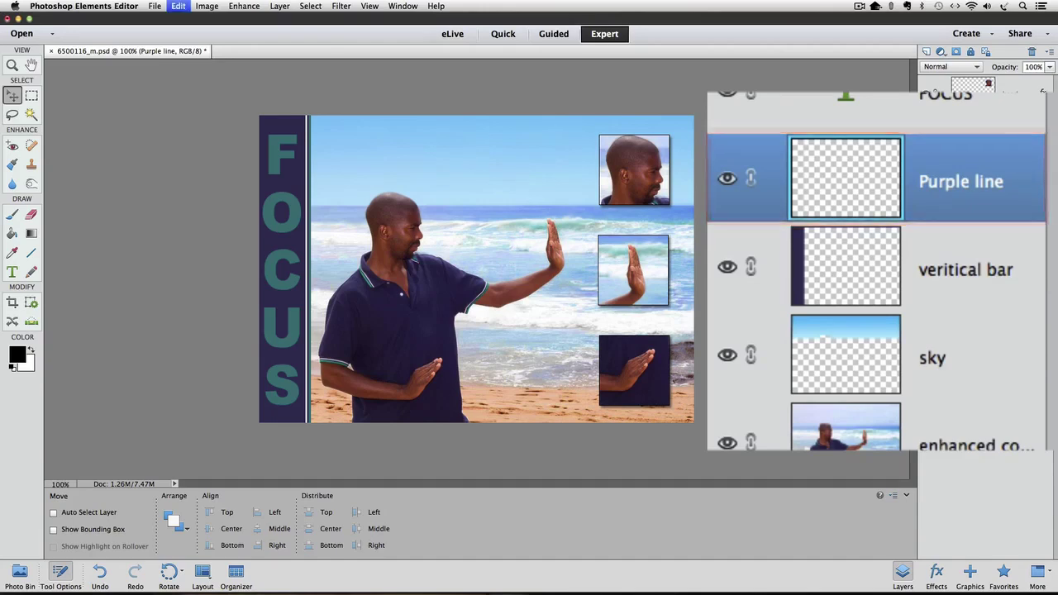
key(super+z)
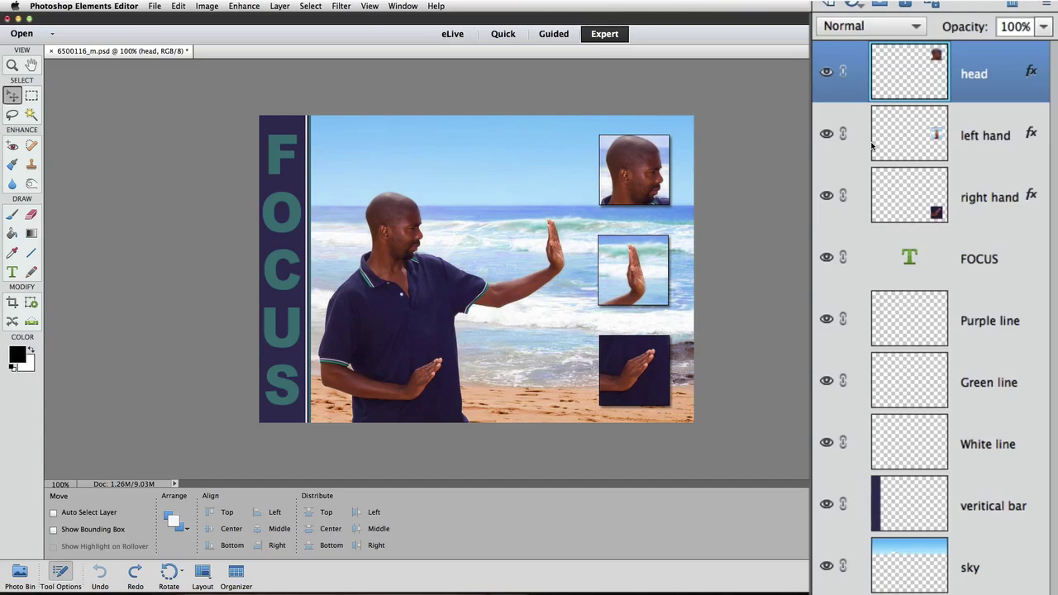
- Select the non-adjacent left hand, Green line and sky layers together
click(992, 136)
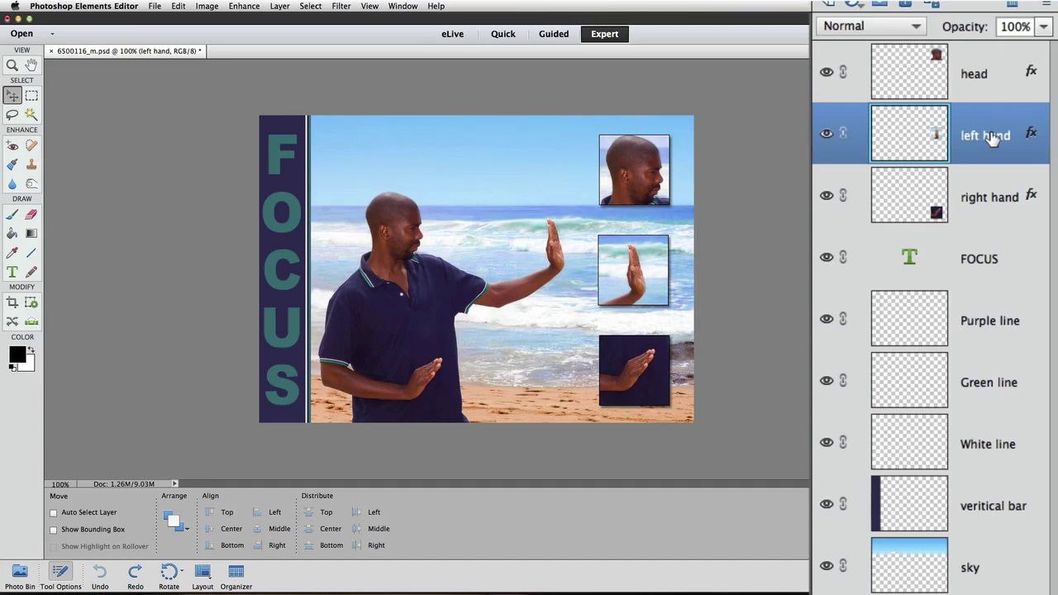
super+click(974, 385)
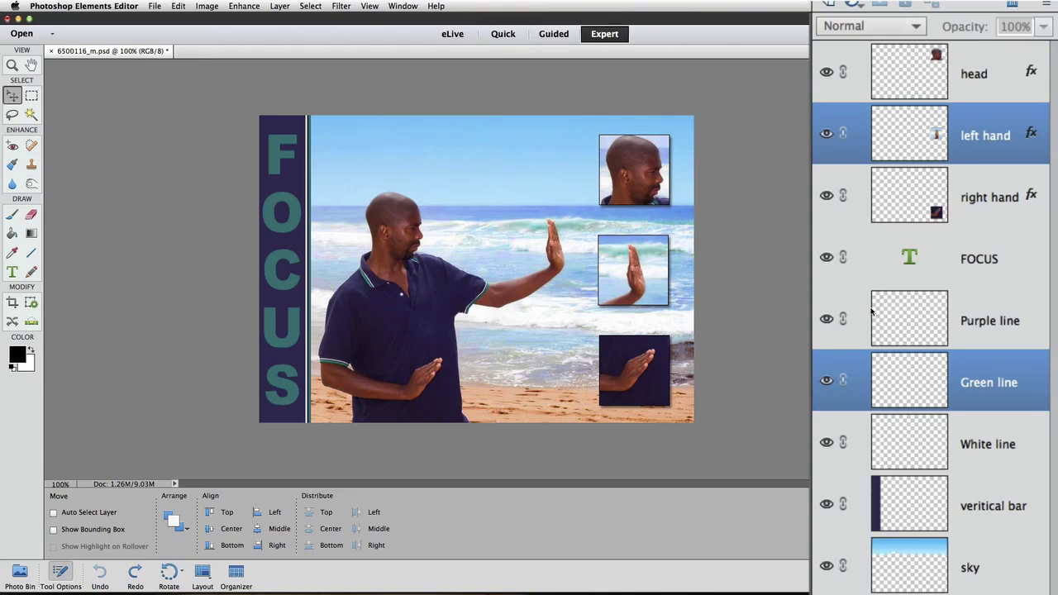
super+click(969, 570)
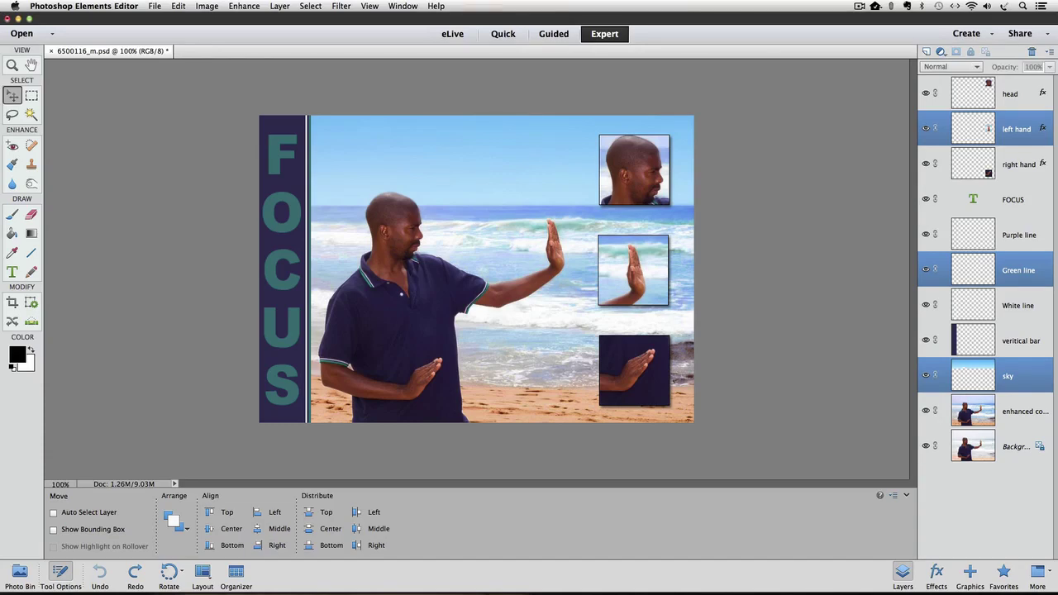
- Hide the right hand, Green line and veritical bar layers
click(926, 165)
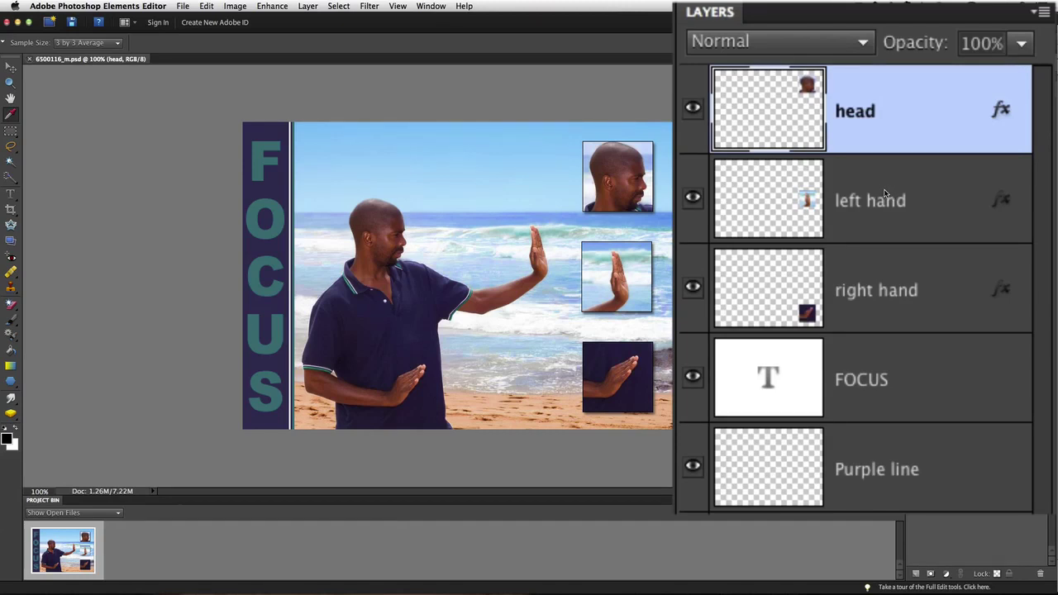
click(694, 289)
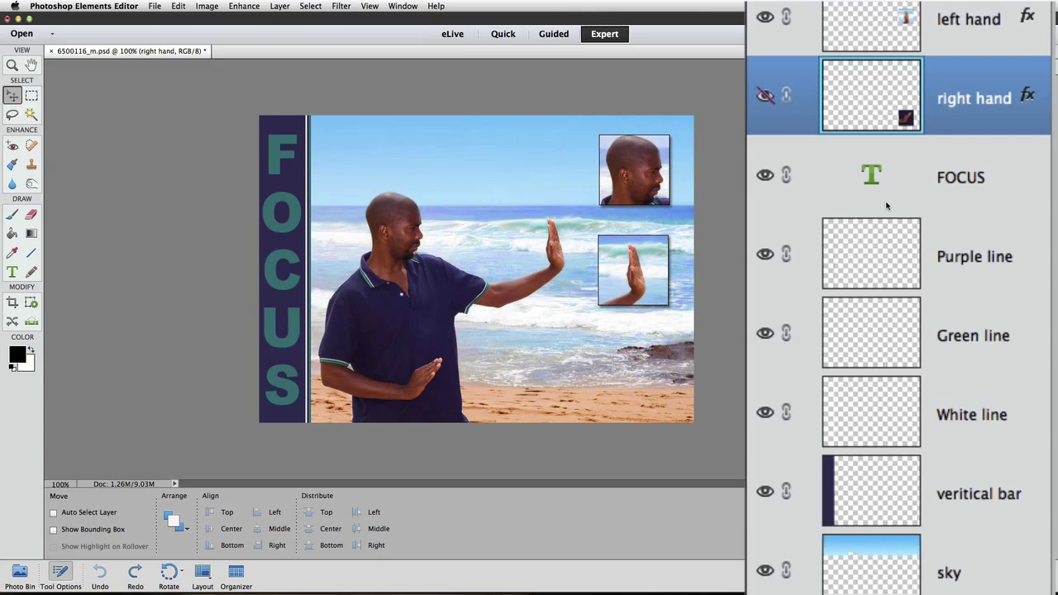
click(765, 334)
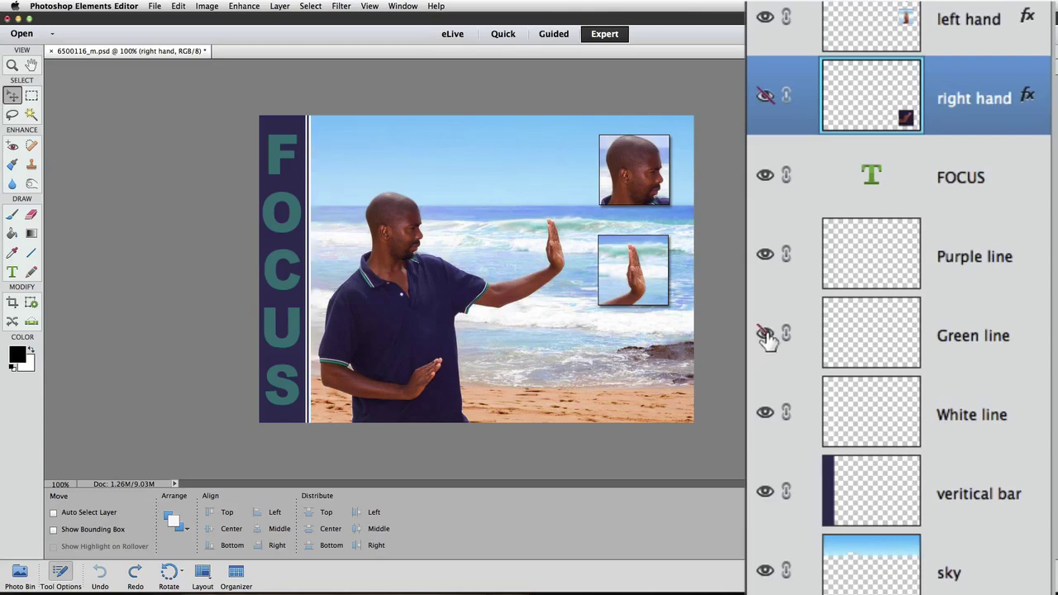
click(765, 493)
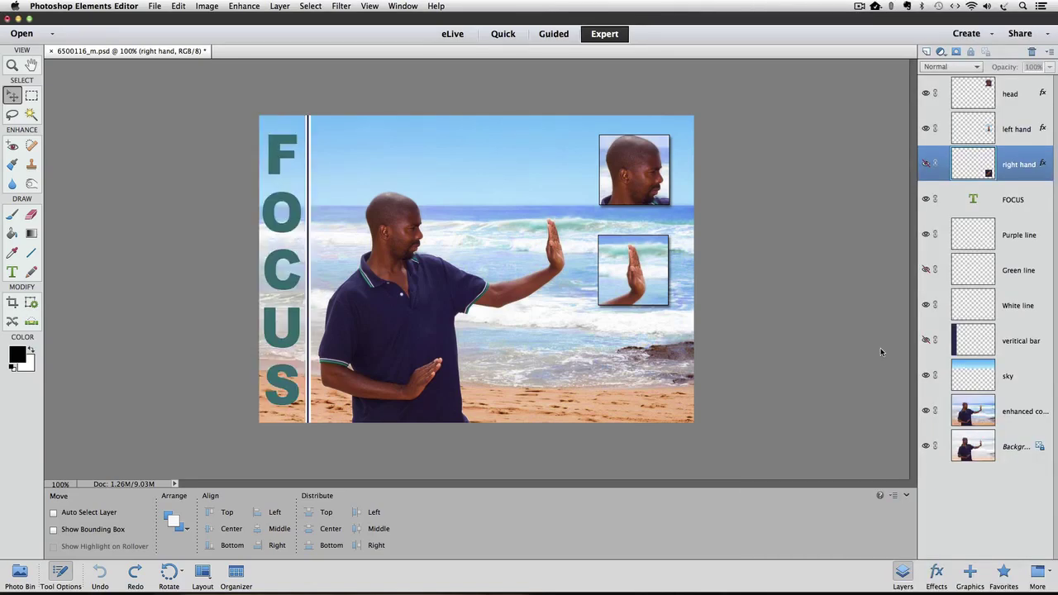
- Make the visible left hand layer active and merge all visible layers with Merge Visible
click(276, 7)
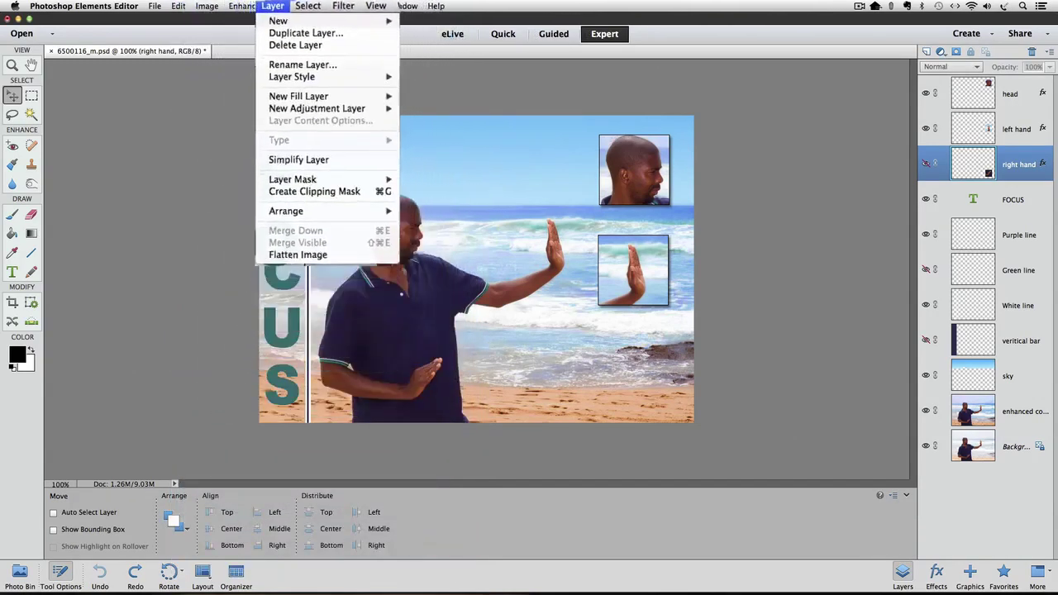
click(208, 12)
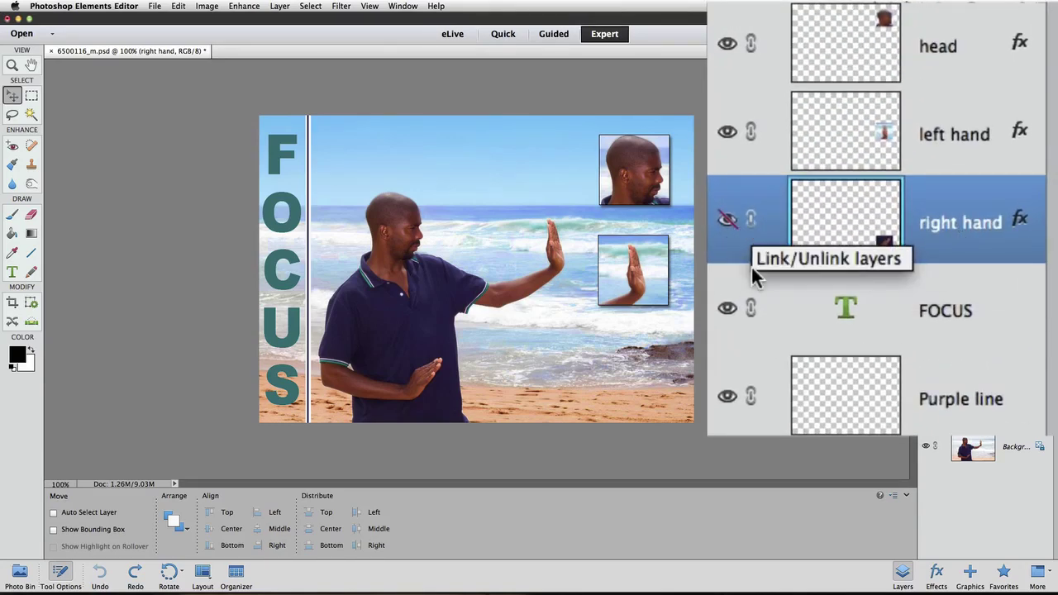
click(947, 132)
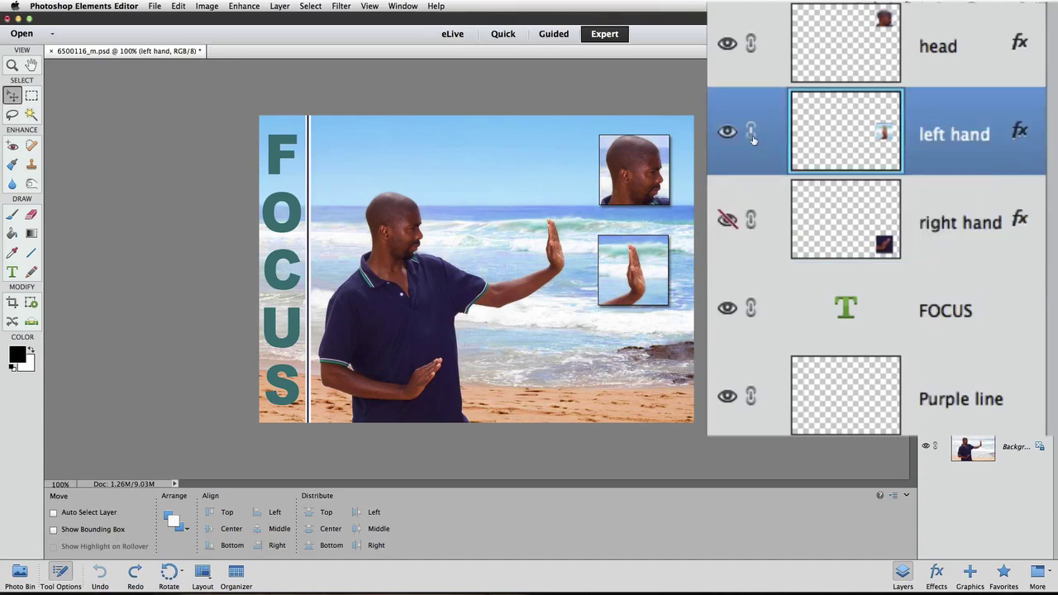
click(279, 6)
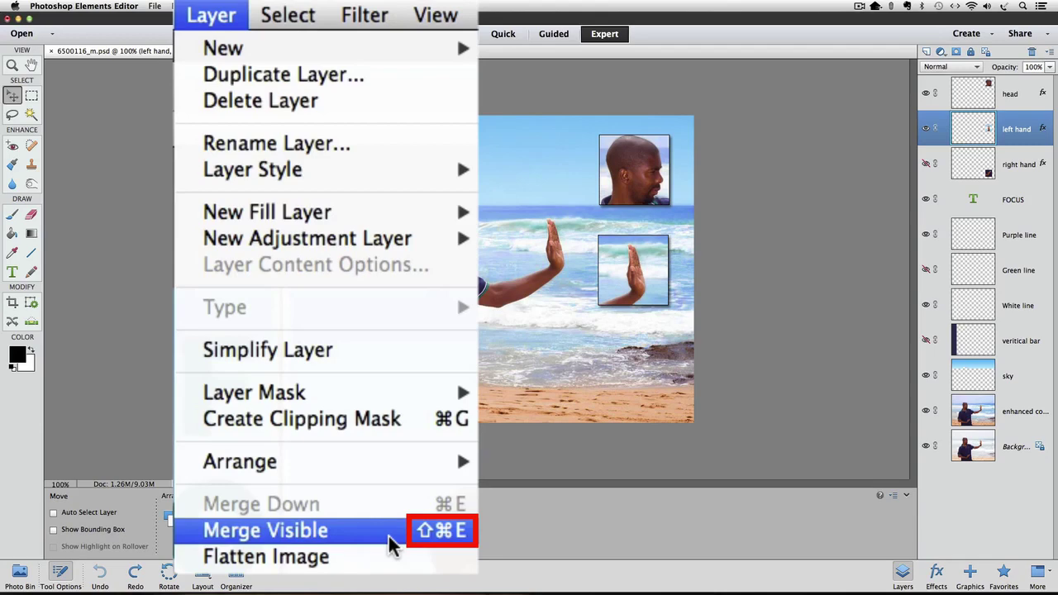
click(351, 209)
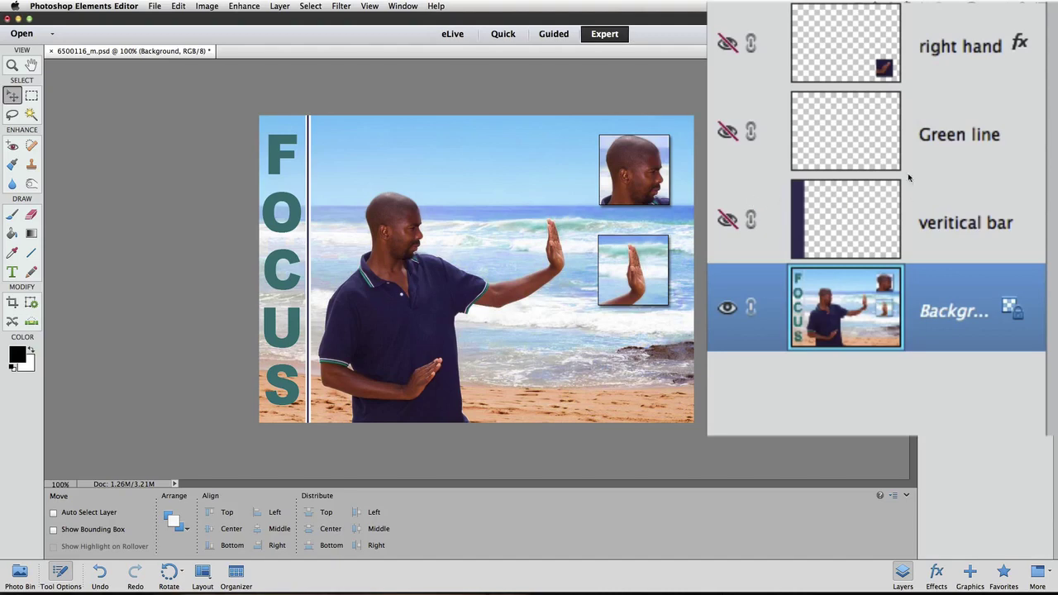
- Turn the visibility of the veritical bar, Green line and right hand layers back on above the merged Background
click(726, 219)
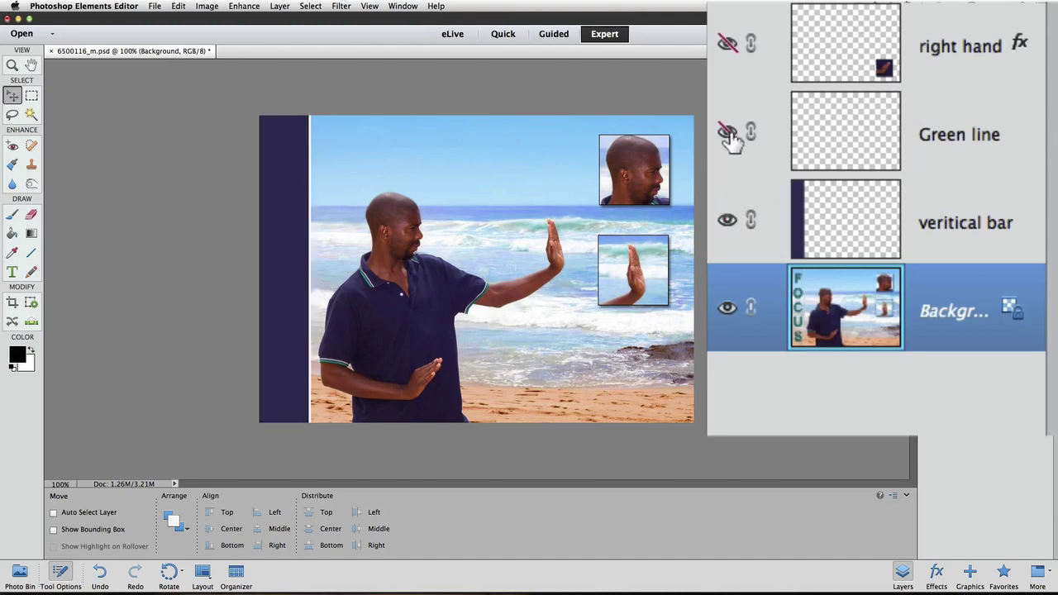
click(727, 132)
click(873, 66)
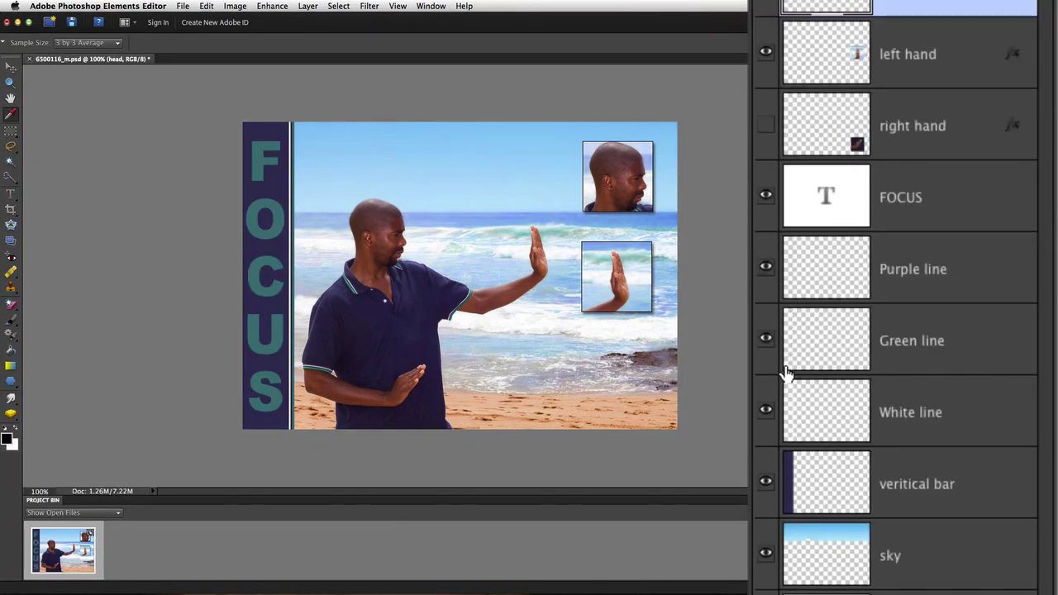
- In the older Elements version, hide the Green line and veritical bar layers, and show them and the right hand layer again
click(767, 340)
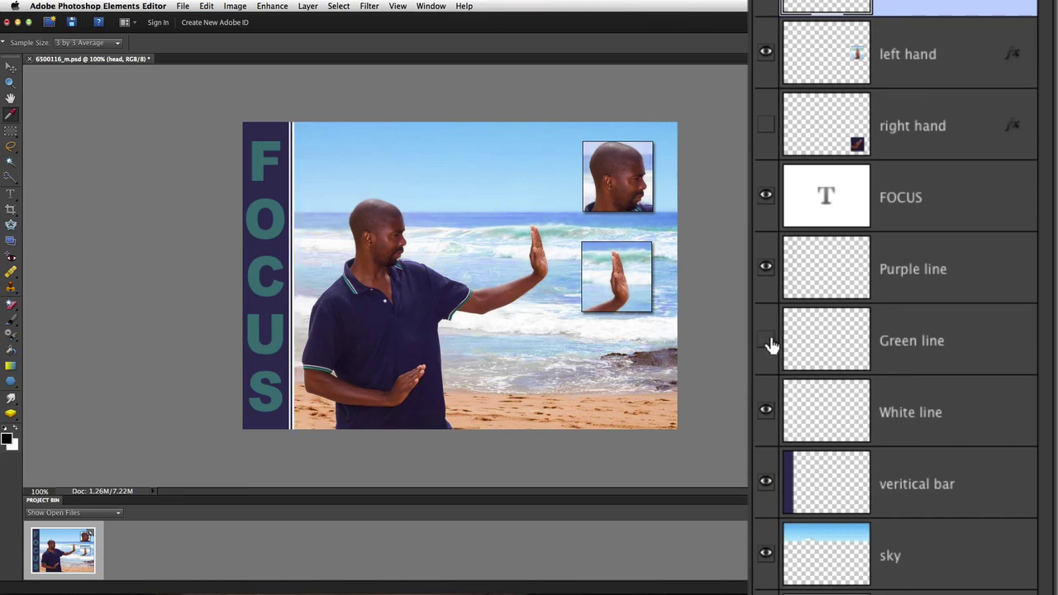
click(765, 483)
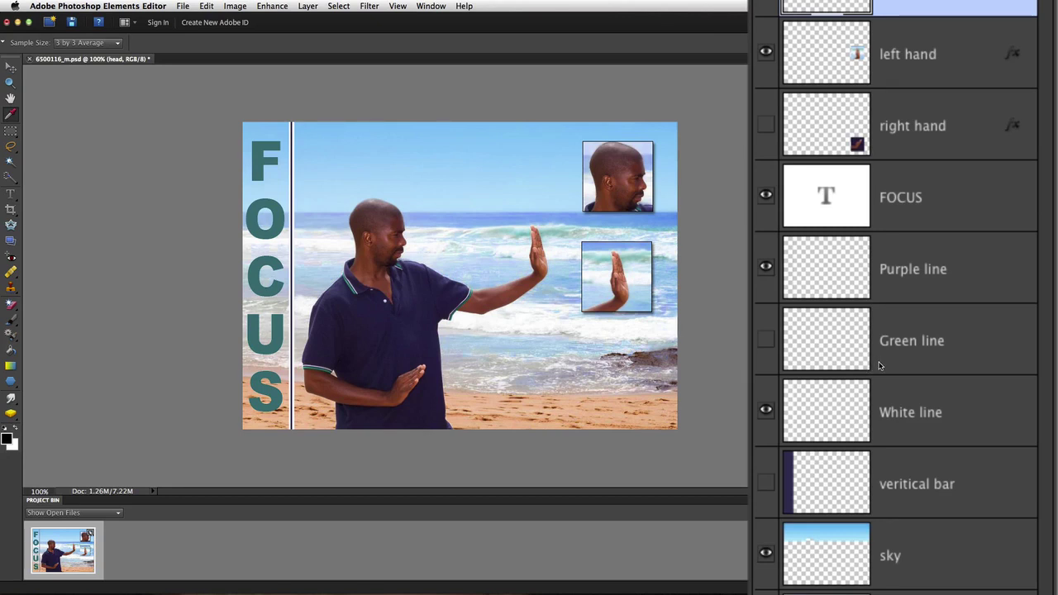
click(766, 131)
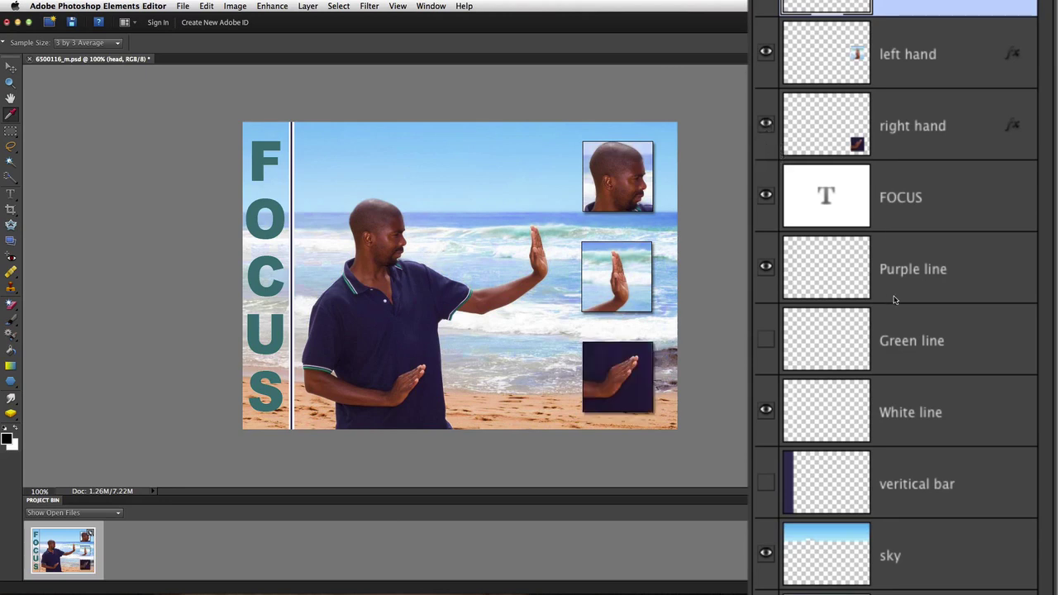
click(765, 341)
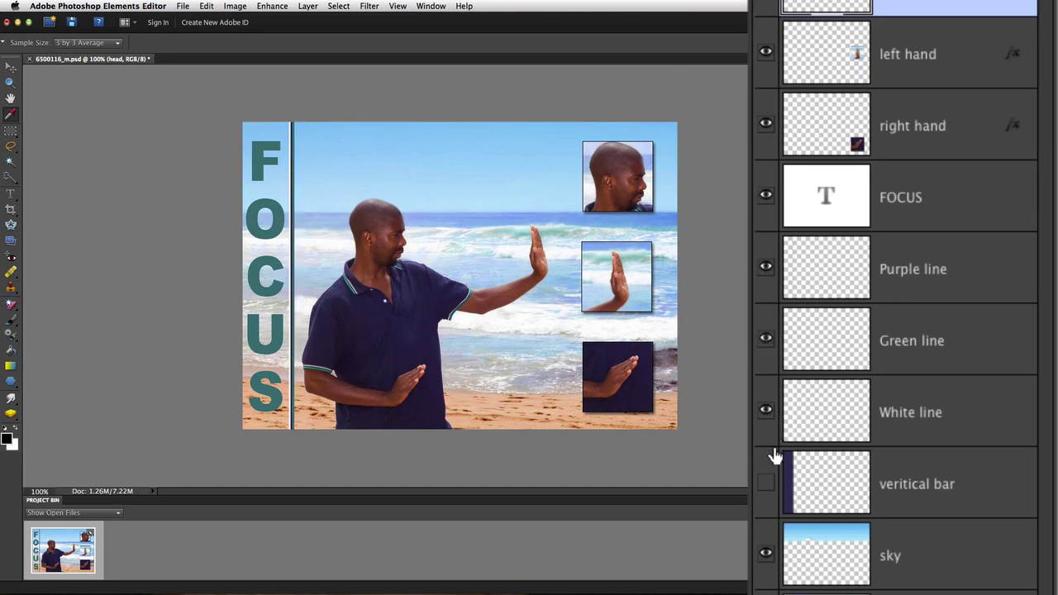
click(766, 491)
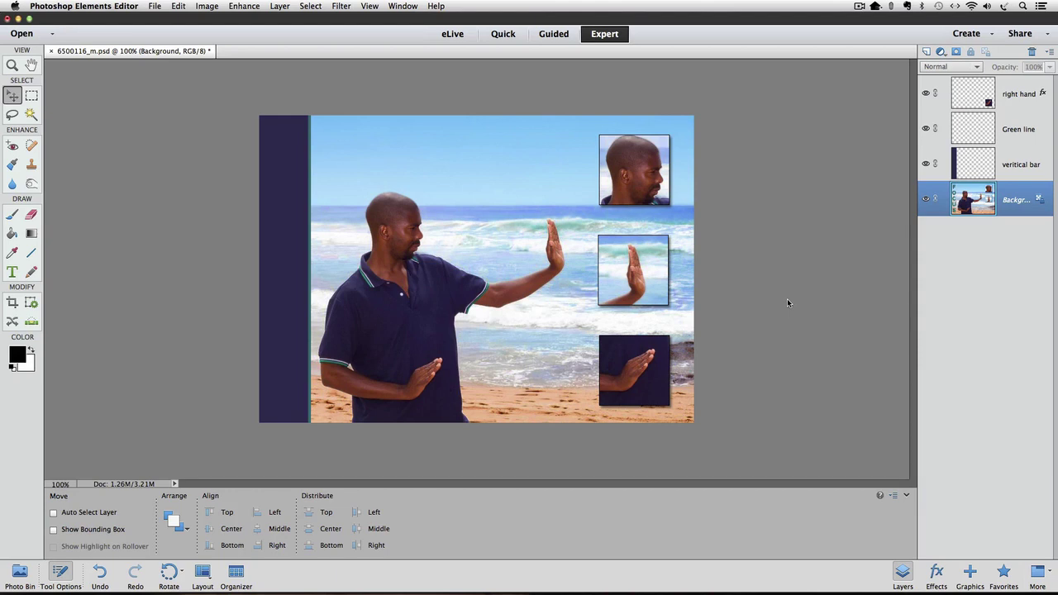
- Undo the Merge Visible in the Expert workspace and show the right hand, Green line and veritical bar layers again
key(ctrl+z)
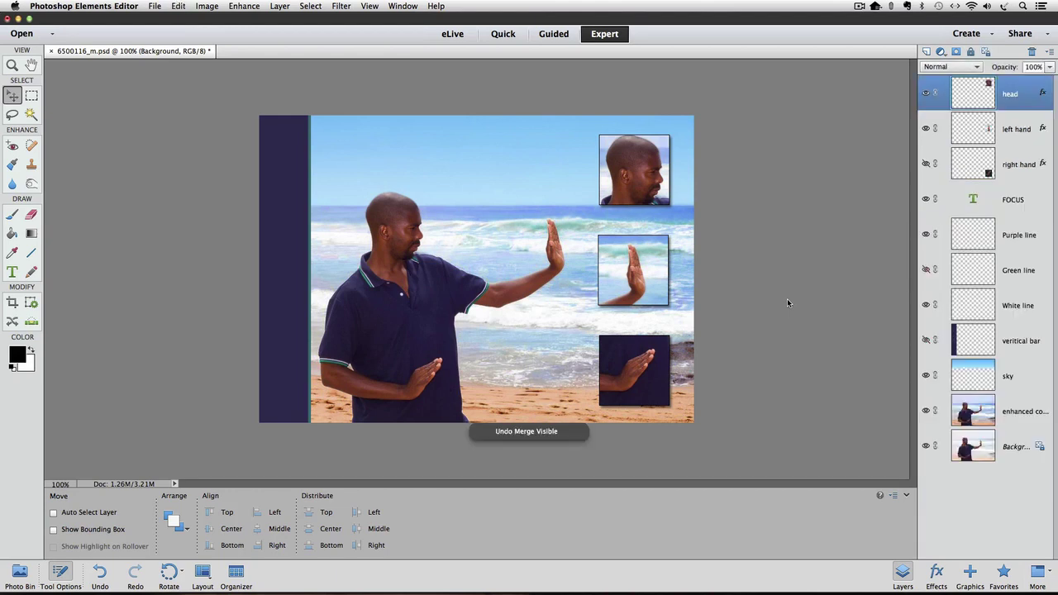
key(ctrl+z)
click(926, 163)
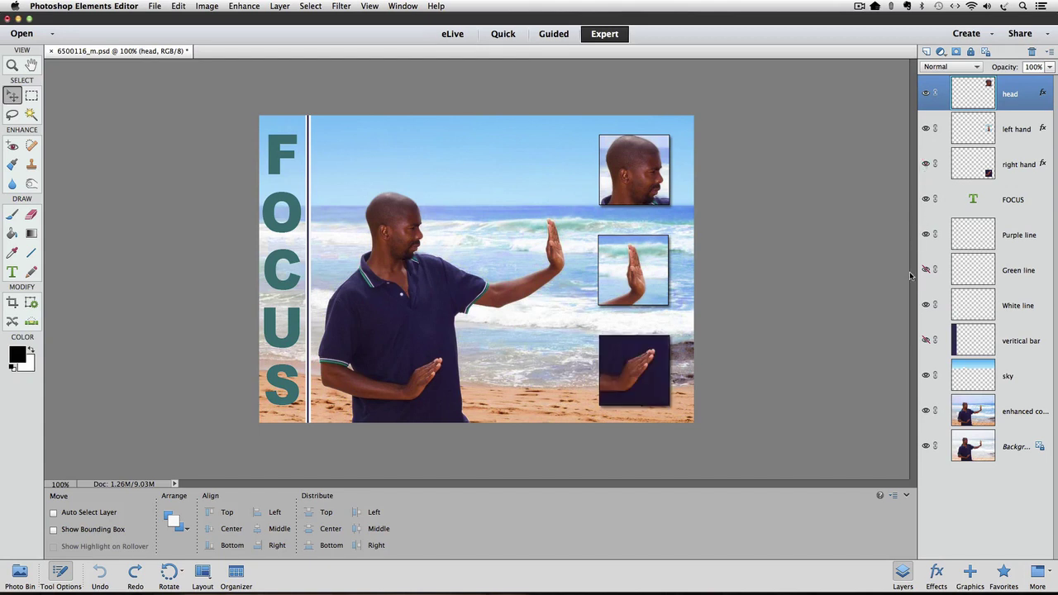
click(926, 269)
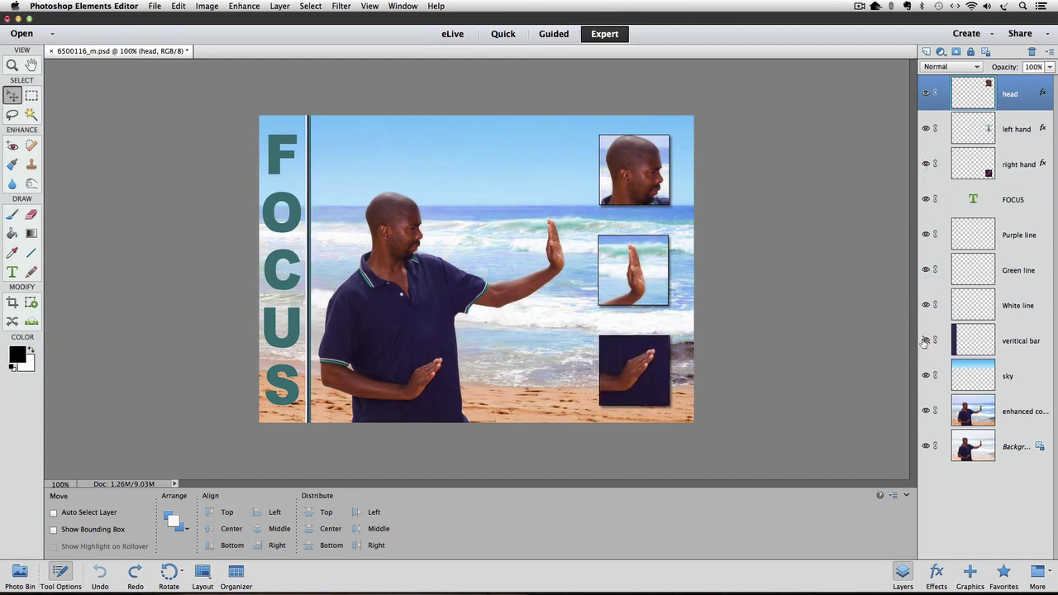
click(925, 340)
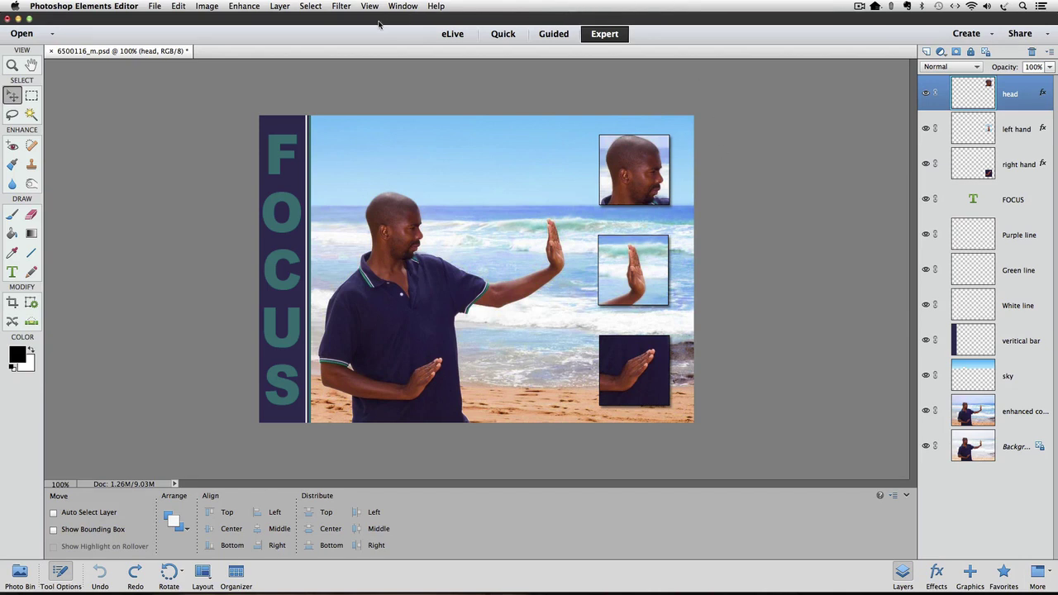
- Merge all the visible layers into a single Background layer with Merge Visible
click(280, 5)
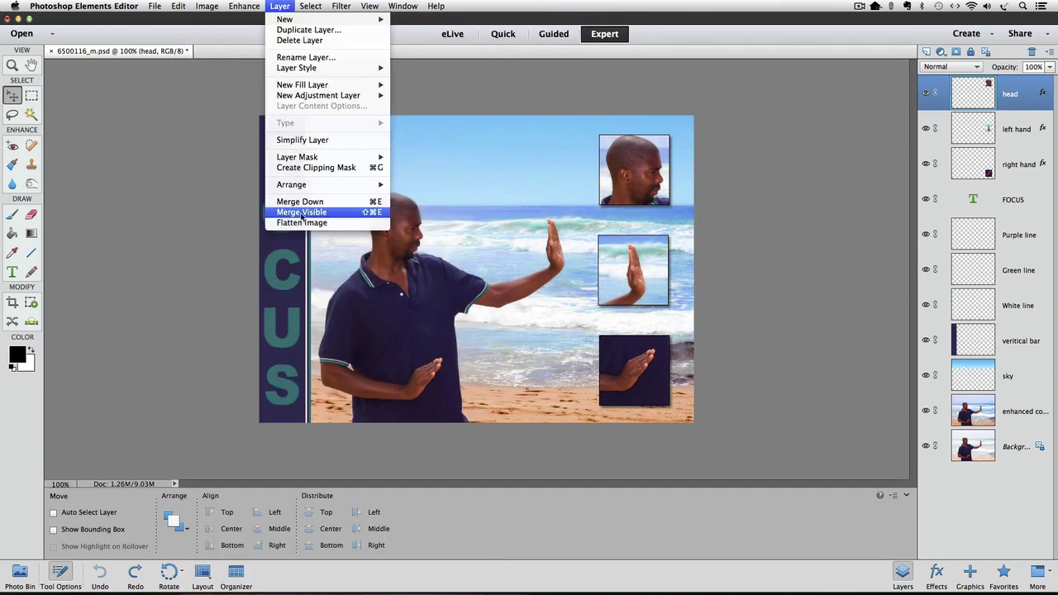
click(299, 207)
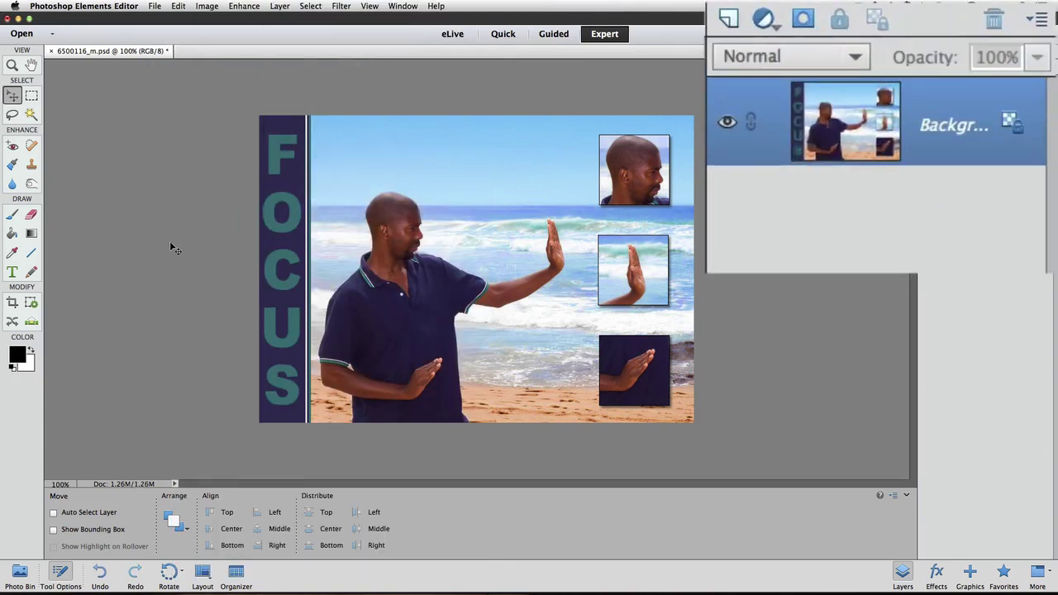